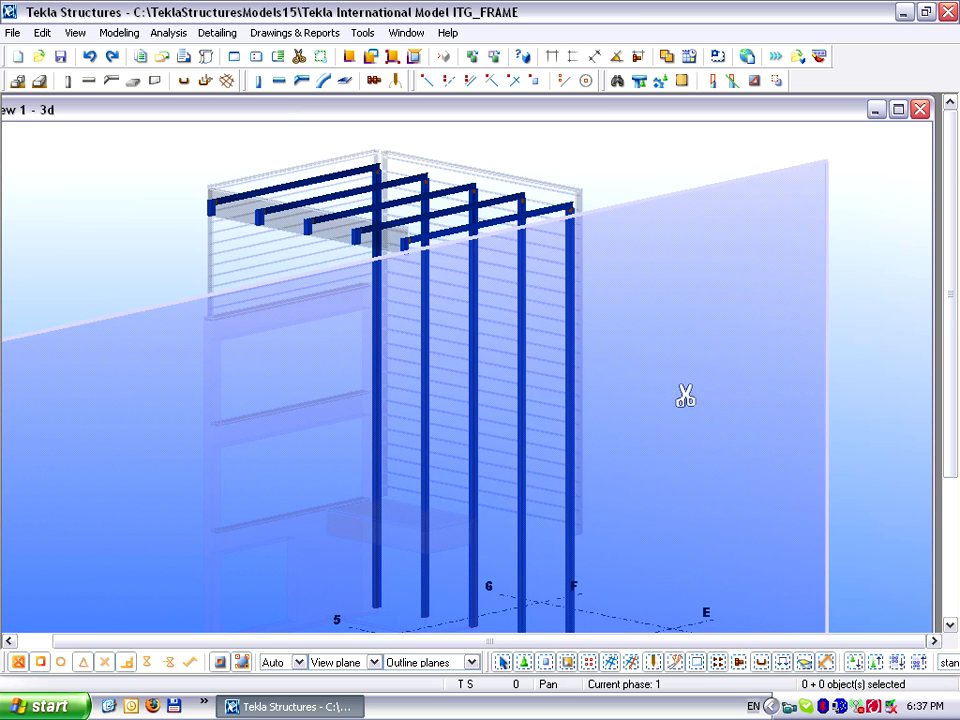
left_click_drag(685, 397, 557, 369)
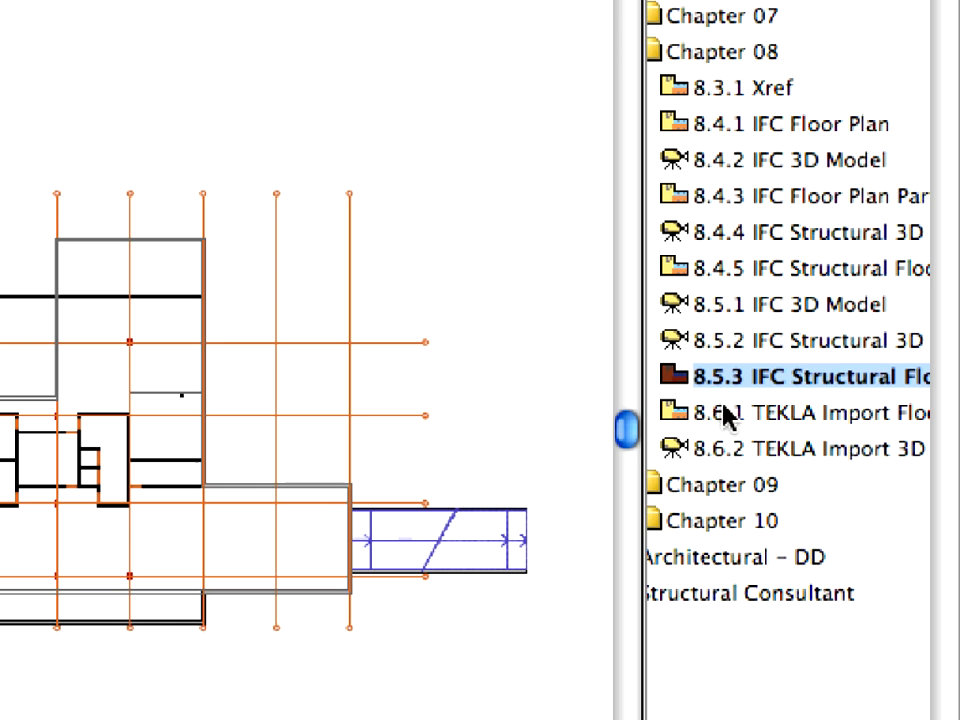
In ArchiCAD, open the 8.6.1 TEKLA Import Floor Plan view, followed by the 8.6.2 TEKLA Import 3D view
left_click(748, 420)
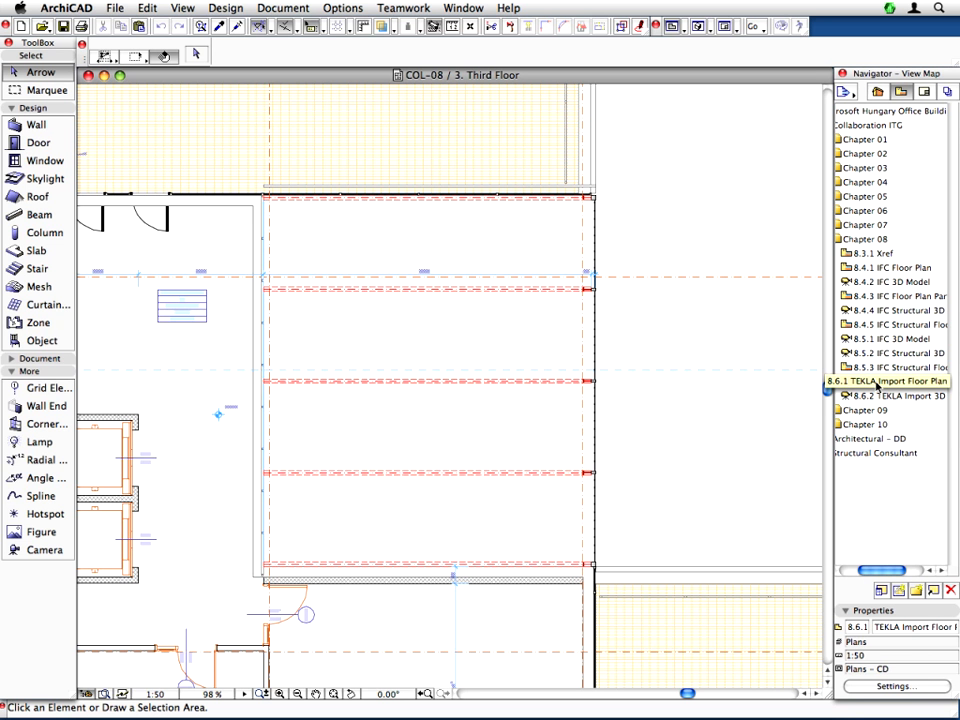
left_click(876, 385)
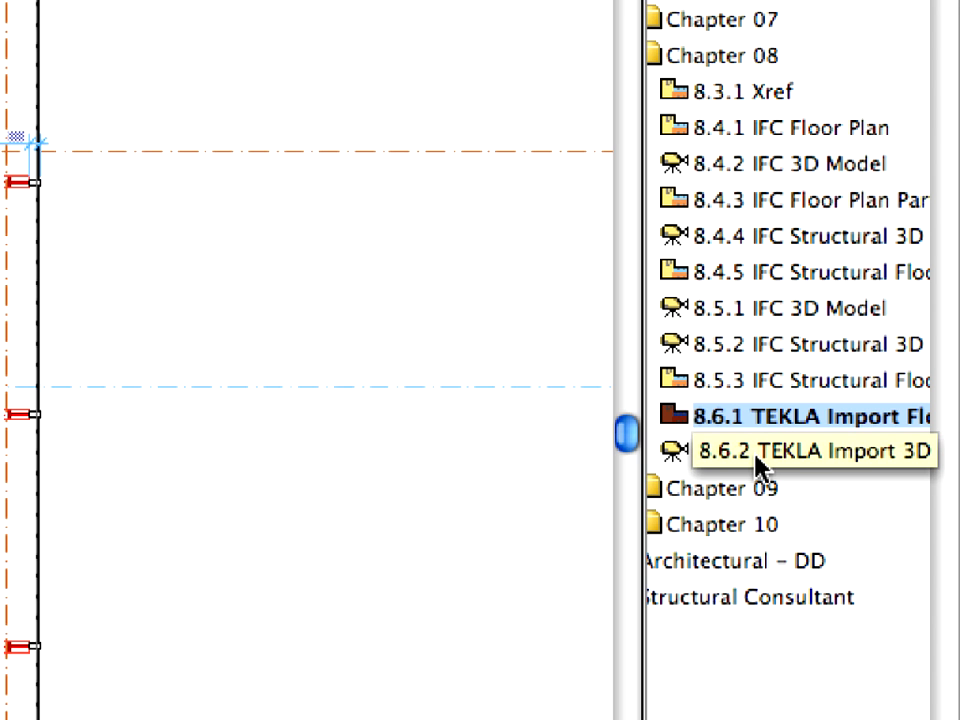
double_click(757, 452)
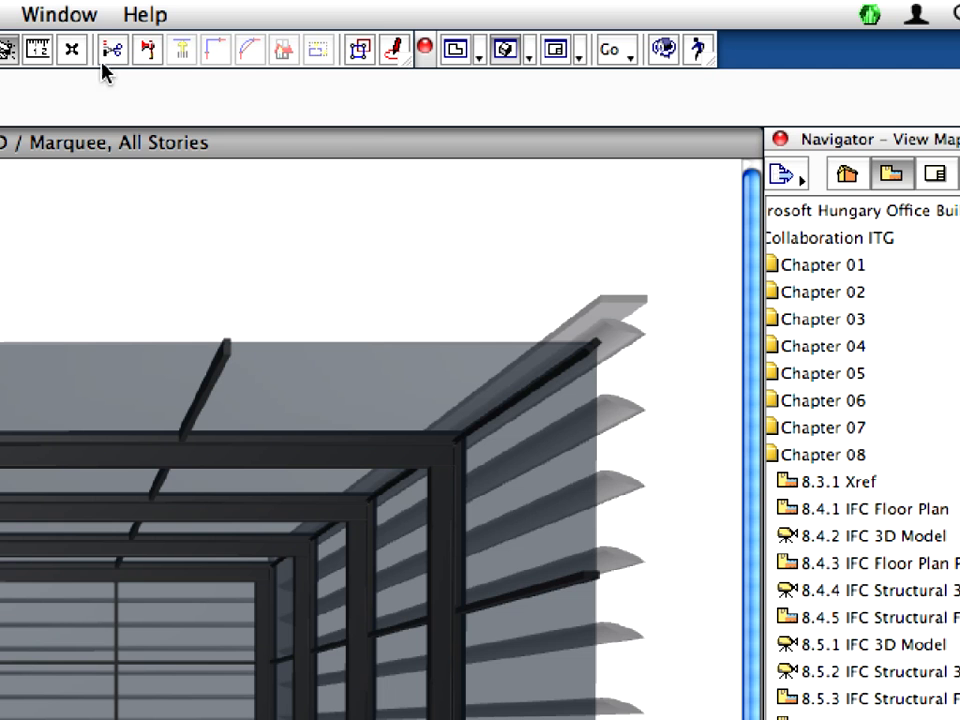
Show the Quick Layers palette and place it clear of the model in the 3D window
left_click(475, 8)
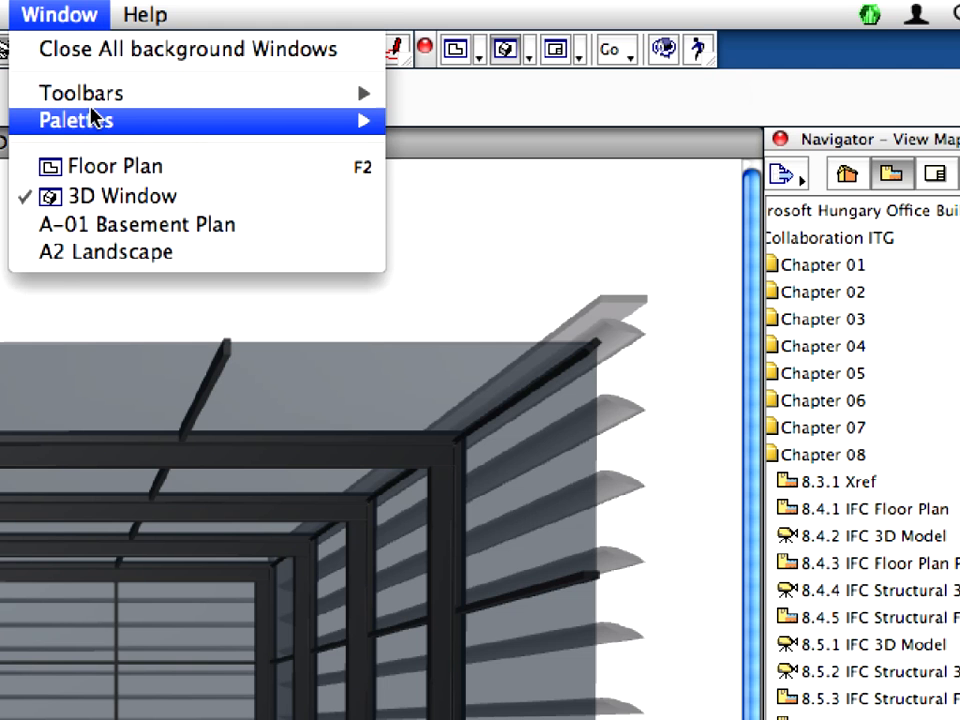
mouse_move(94, 120)
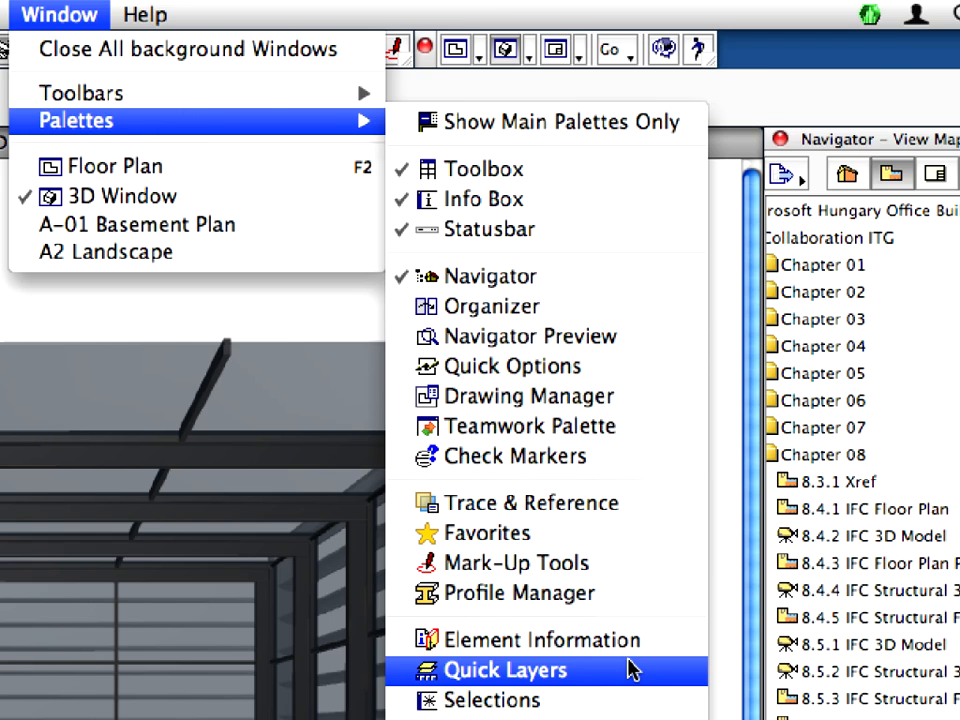
left_click(632, 670)
mouse_move(10, 272)
left_mouse_down()
mouse_move(25, 240)
mouse_move(0, 238)
mouse_move(0, 268)
left_mouse_up()
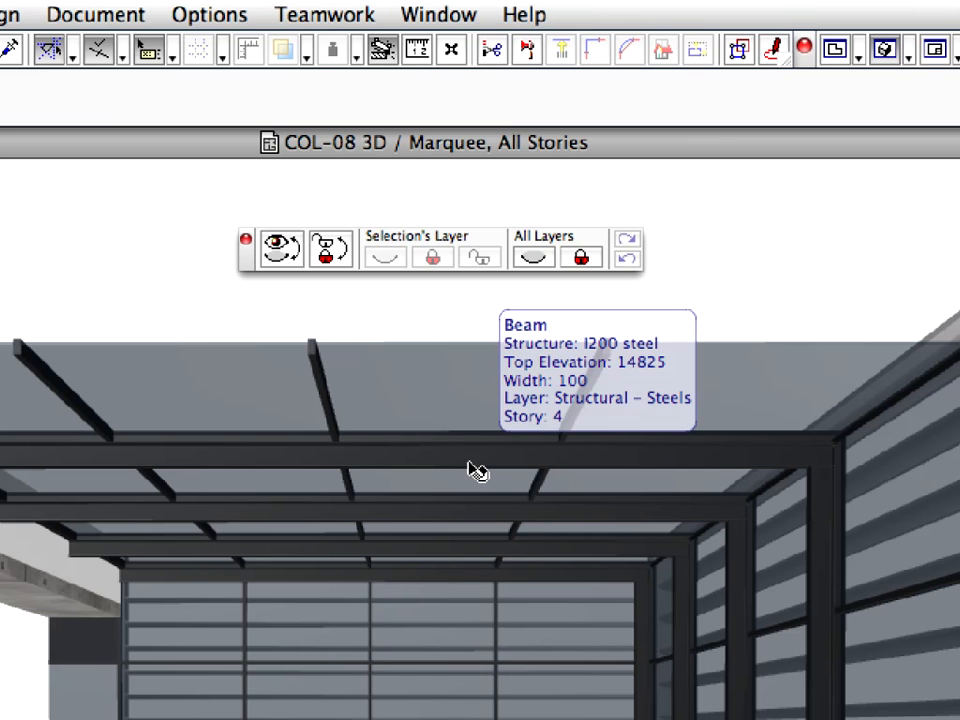
Hide the layer of the I200 steel roof beam in the 3D model
left_click(919, 462)
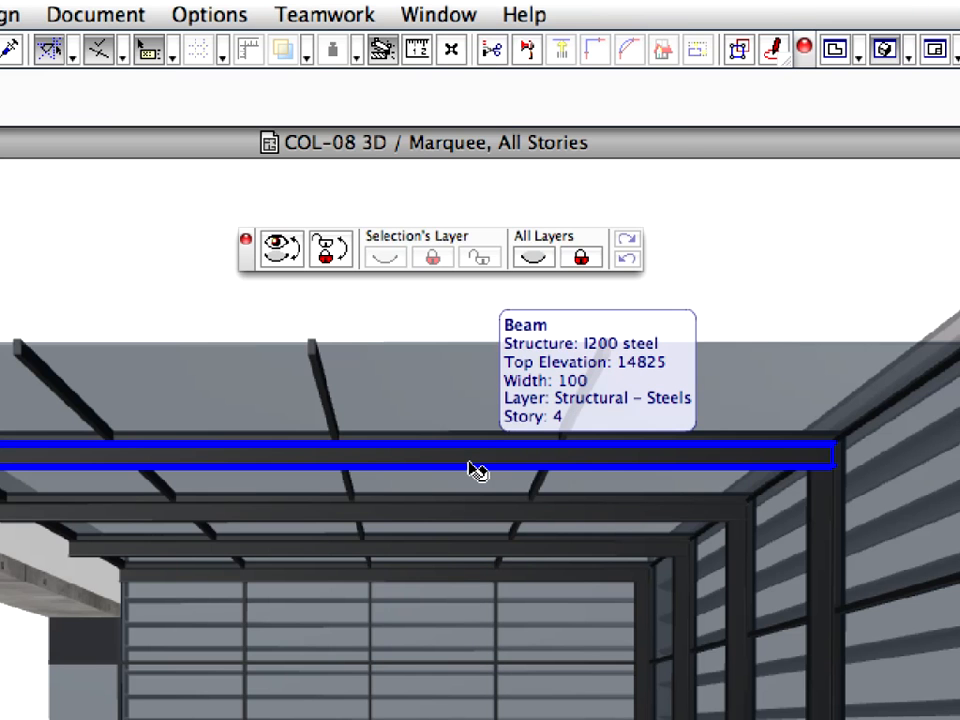
left_click(477, 470)
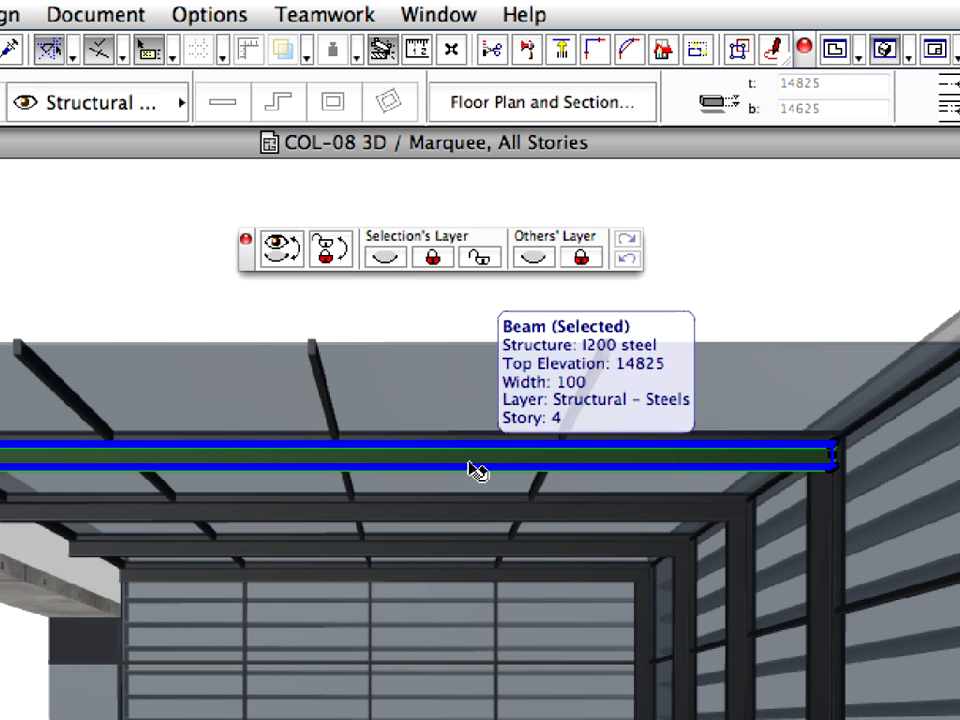
left_click(386, 258)
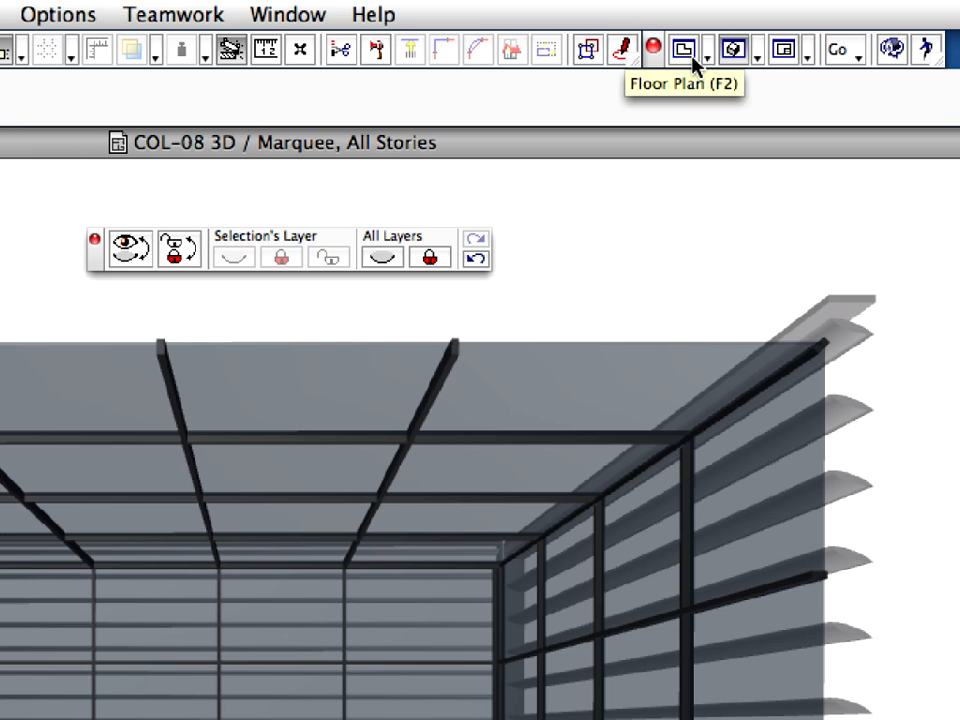
Return to the floor plan and start merging a file, with IFC file as the file type
left_click(685, 50)
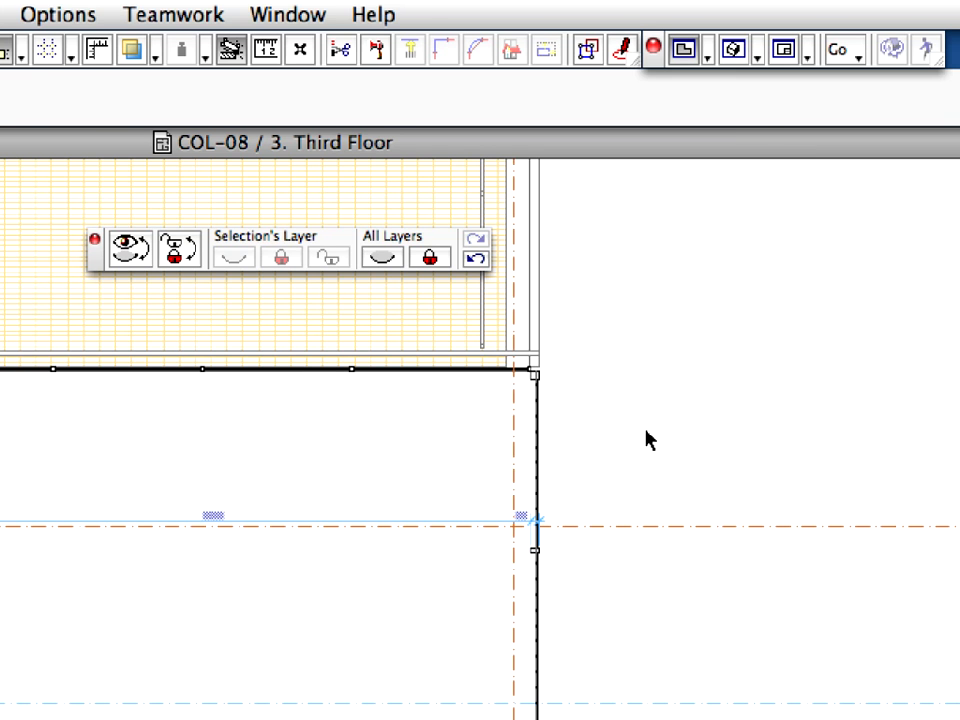
left_click(219, 15)
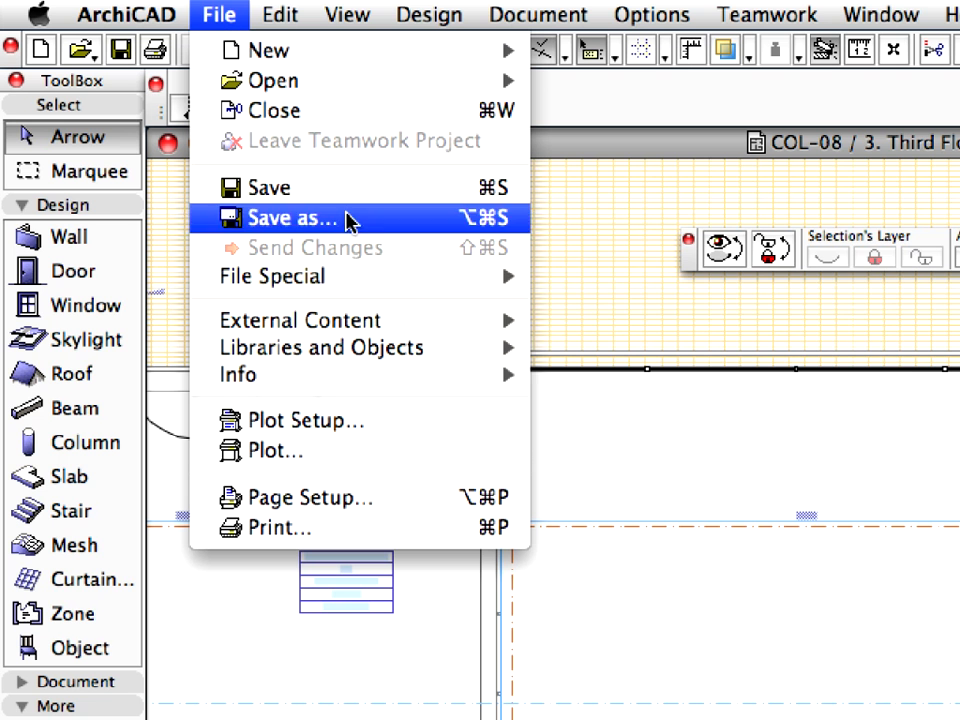
mouse_move(375, 274)
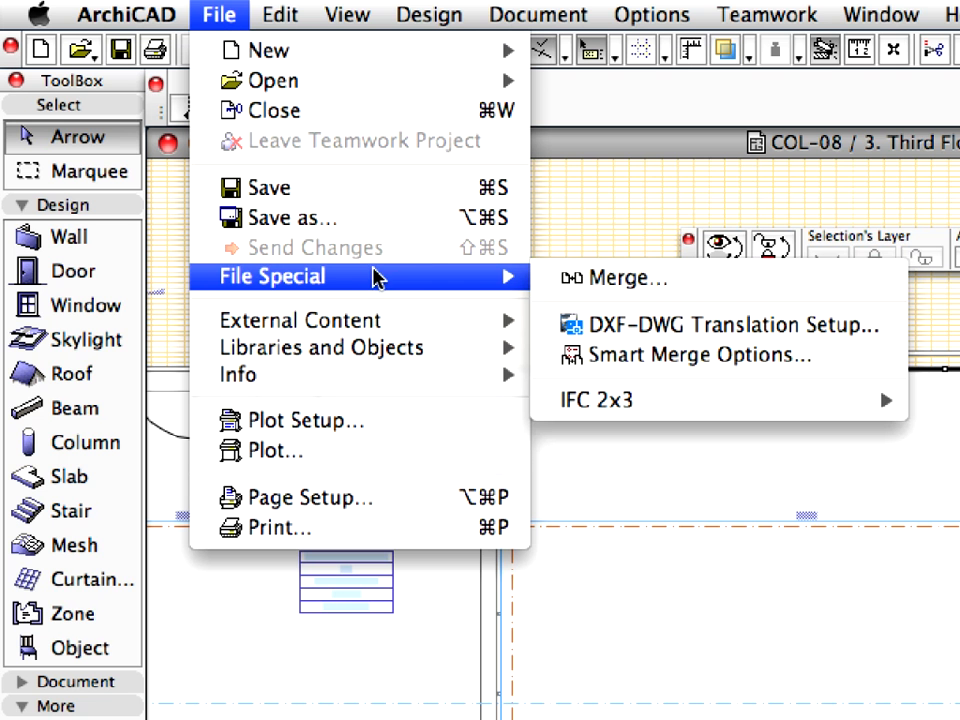
left_click(792, 283)
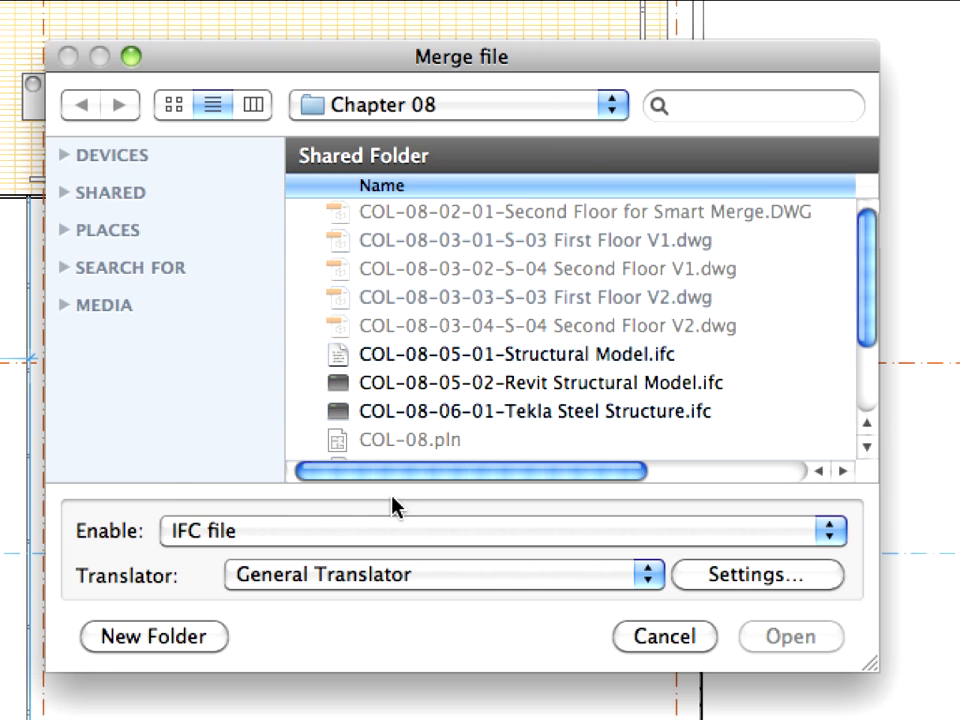
left_click(316, 538)
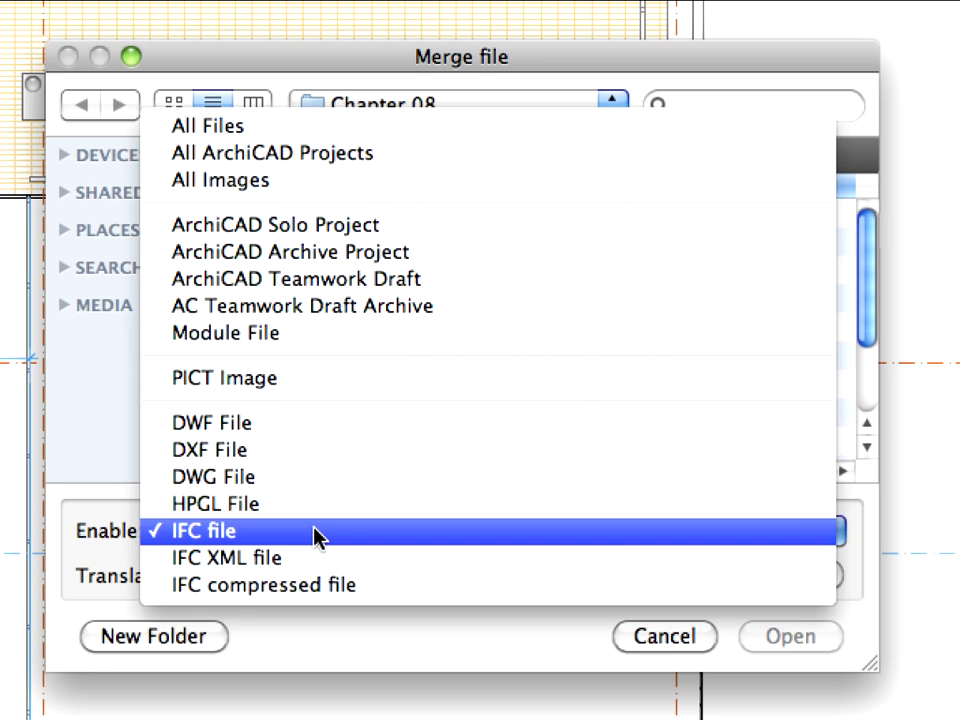
left_click(316, 538)
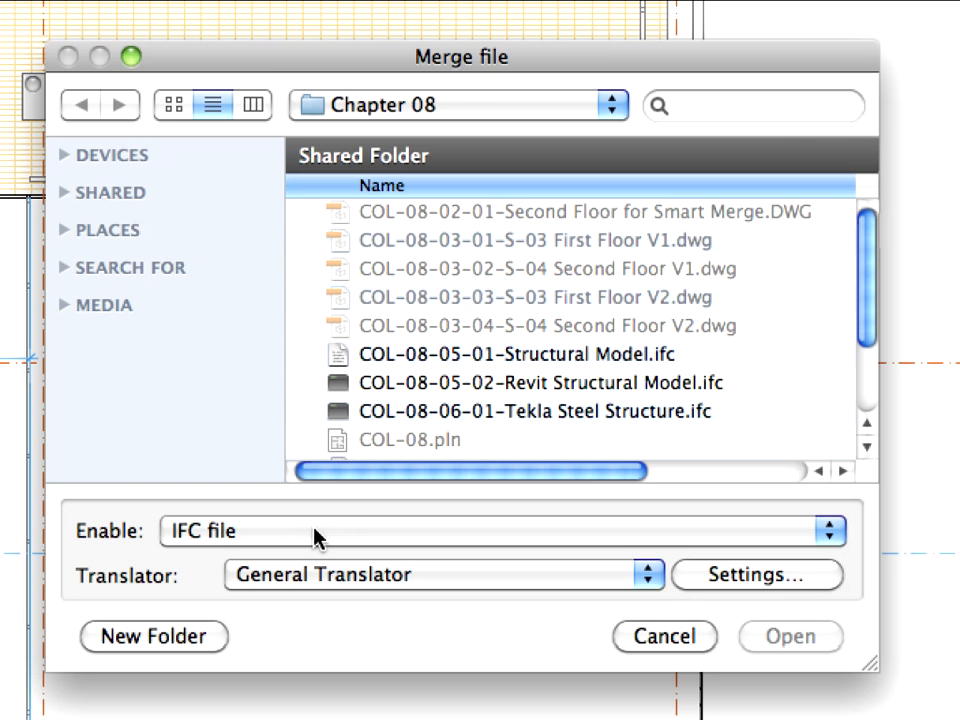
Duplicate the Data Exchange with Tekla Structures translator in the IFC translation settings and select the copy
left_click(815, 579)
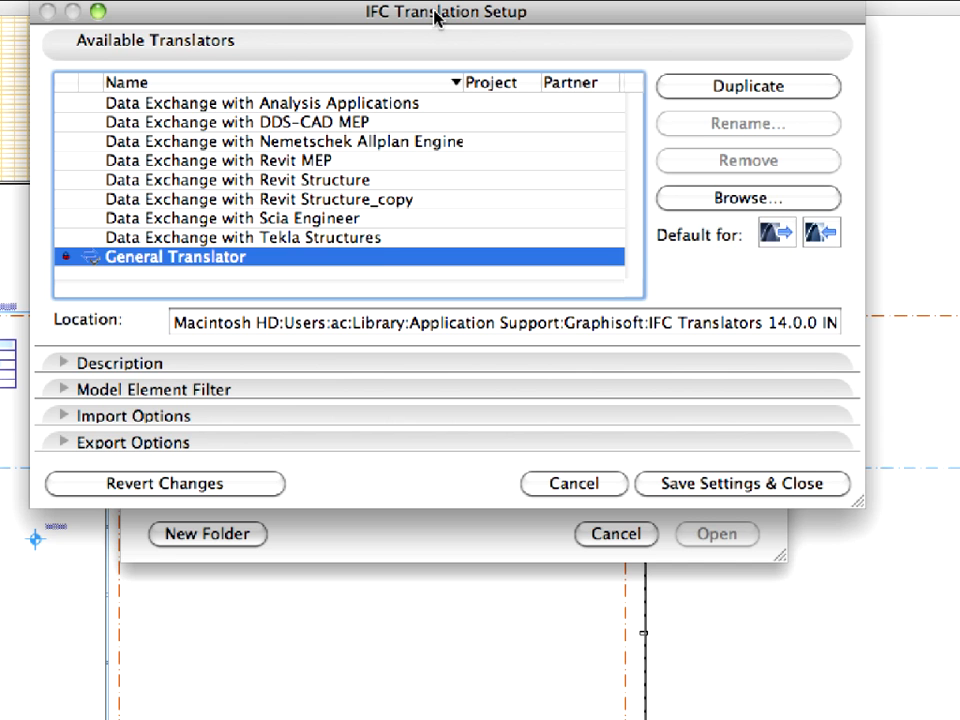
left_click(385, 247)
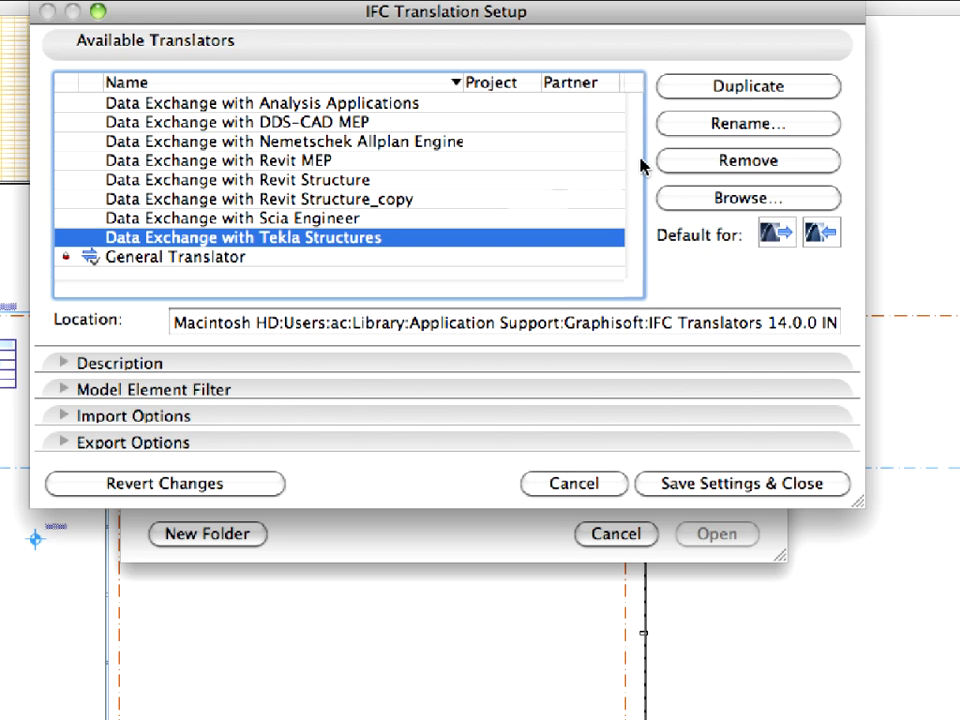
left_click(815, 90)
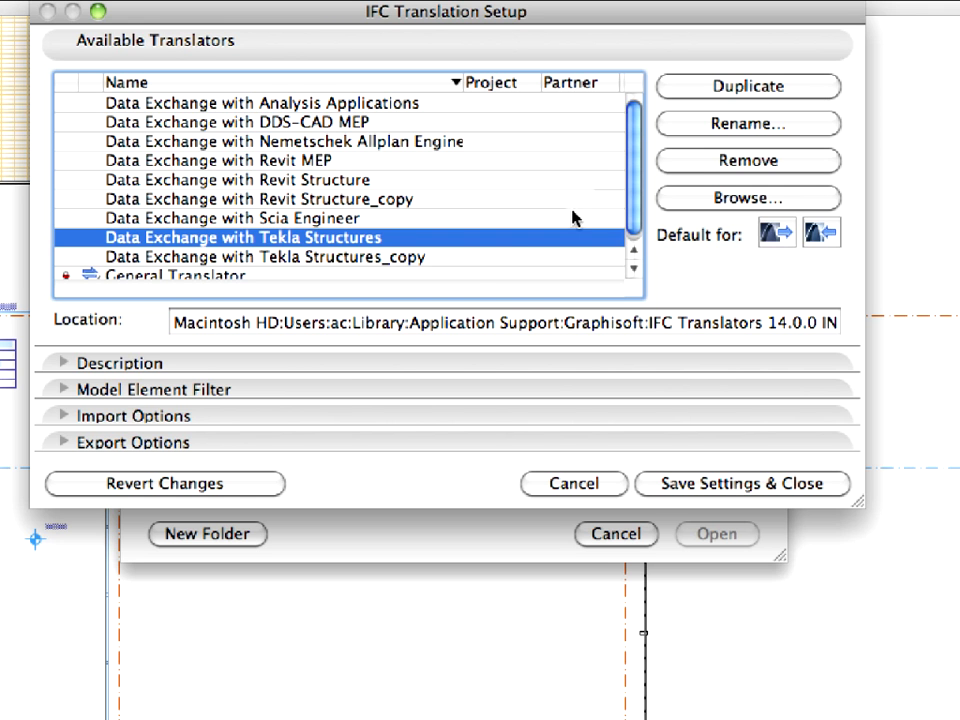
left_click(448, 262)
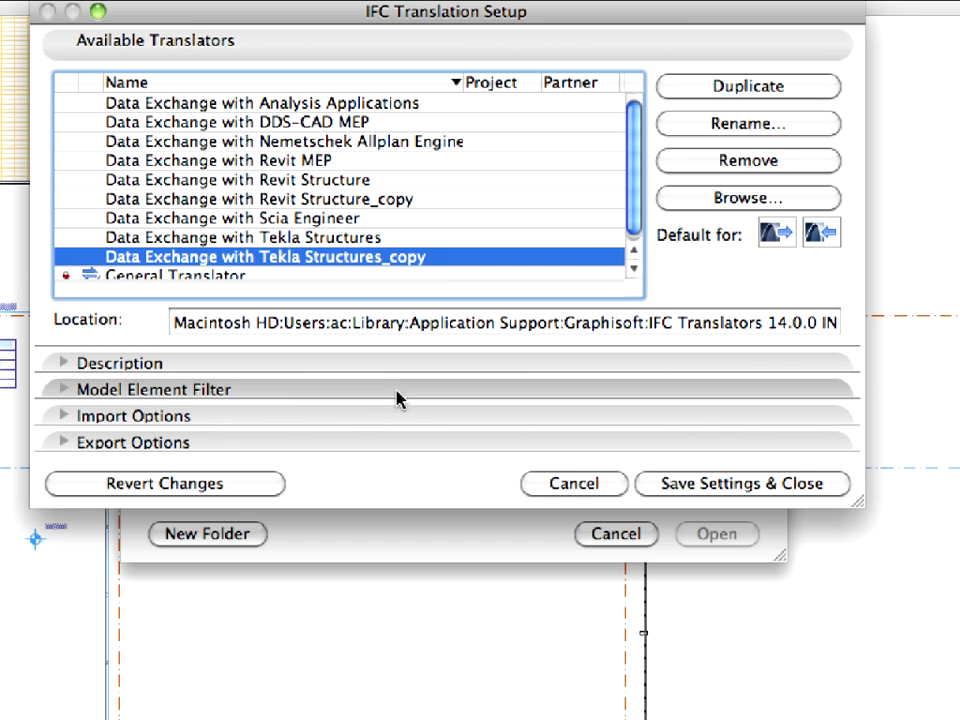
Set the copied translator to place imported elements on an unlocked common new layer named IFC Tekla Model, and save the settings
left_click(415, 418)
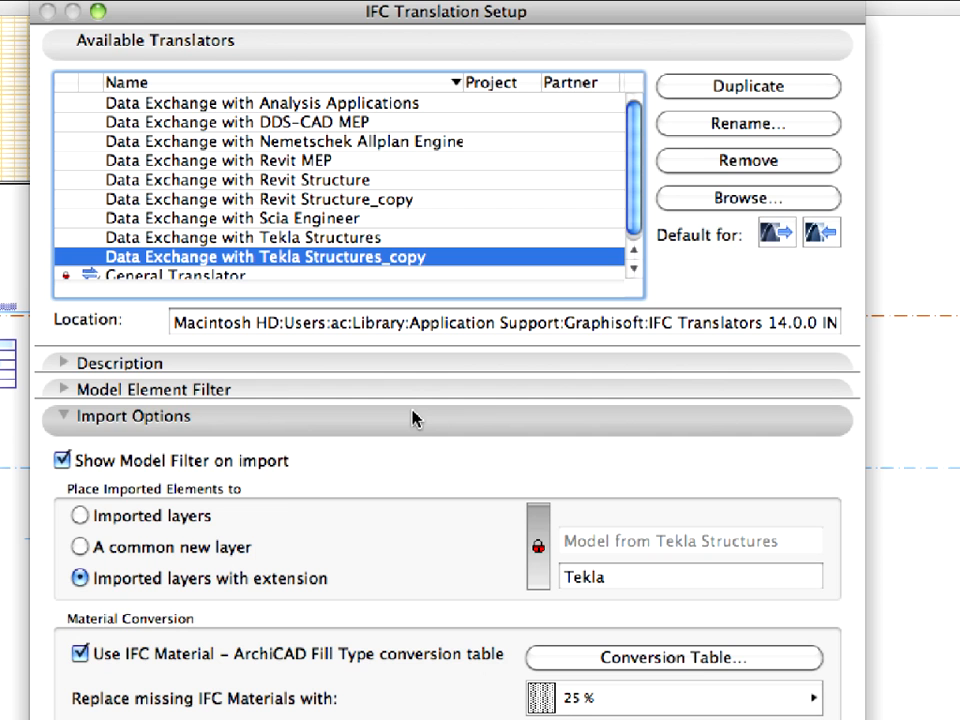
left_click(238, 550)
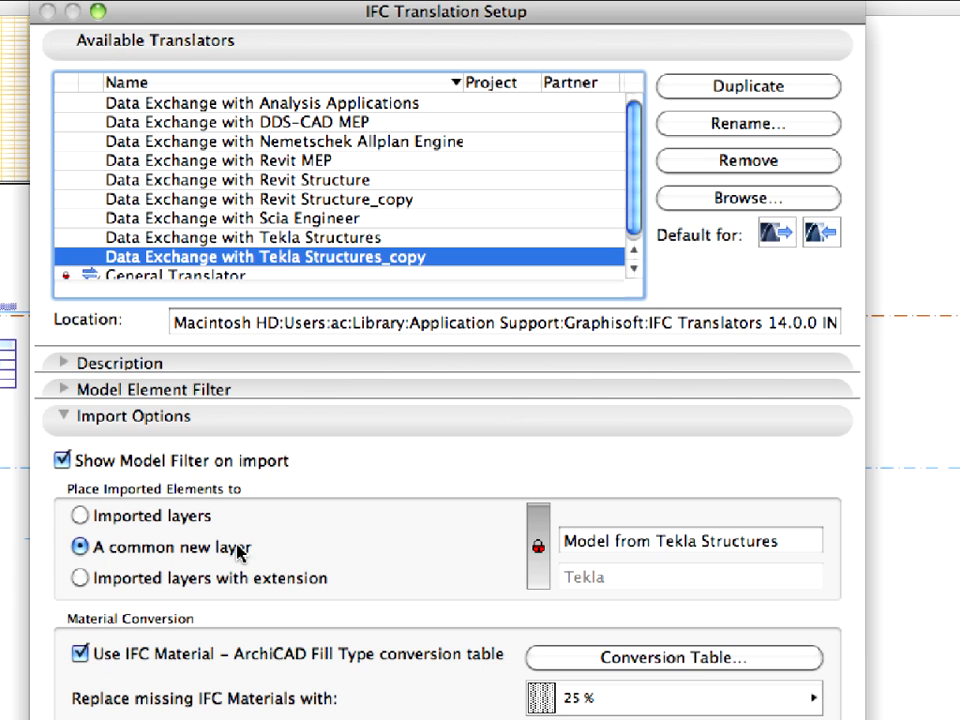
left_click(538, 552)
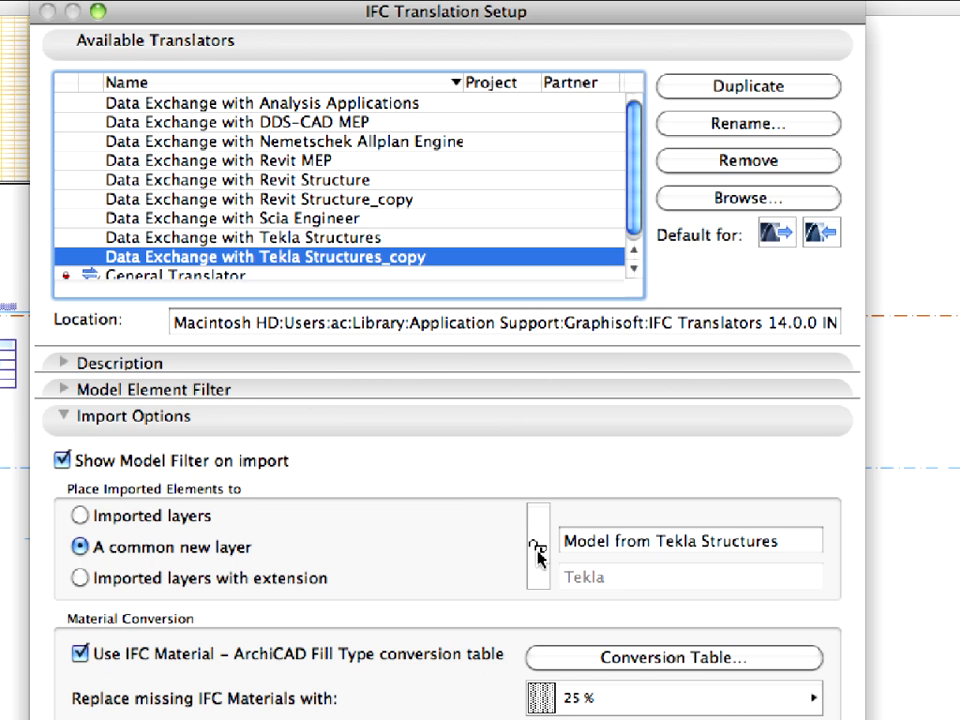
key("Tab")
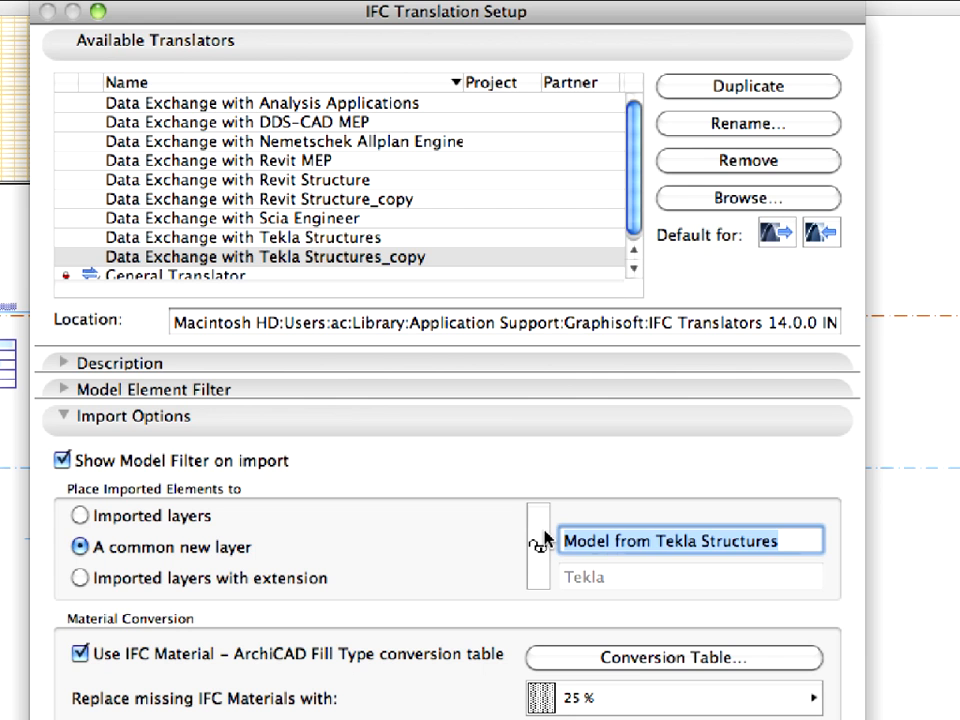
type("IFC")
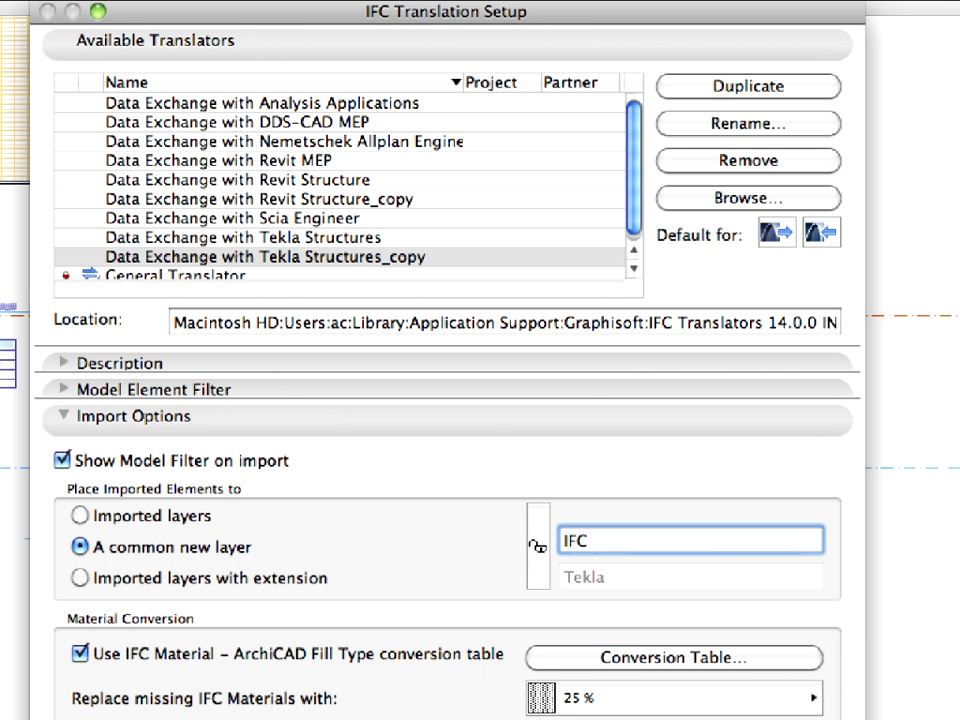
type(" Tekla Model")
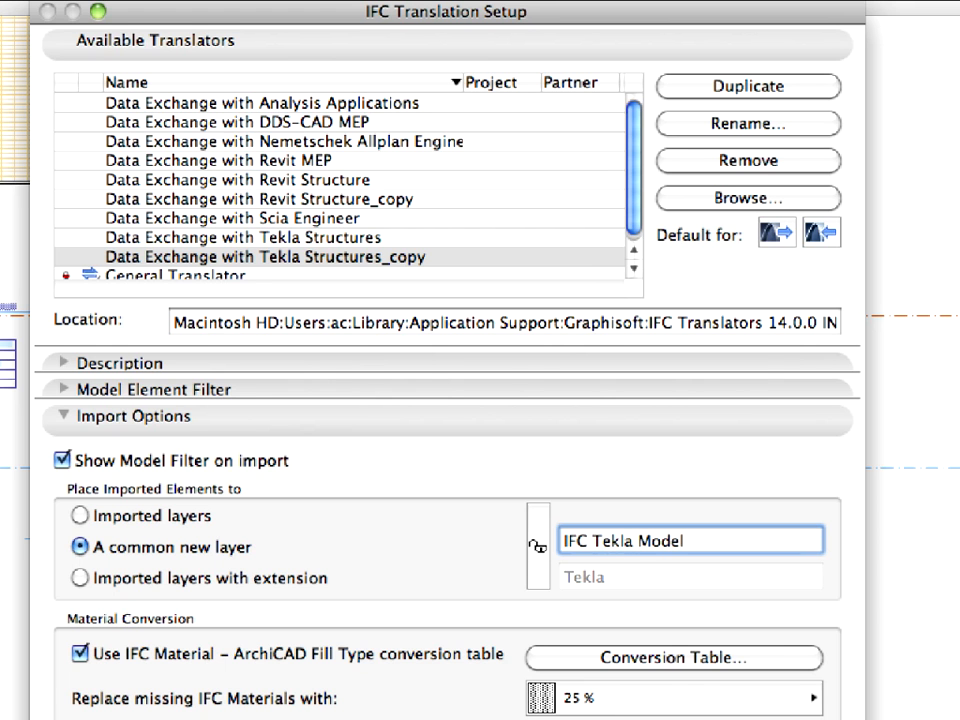
left_click(392, 425)
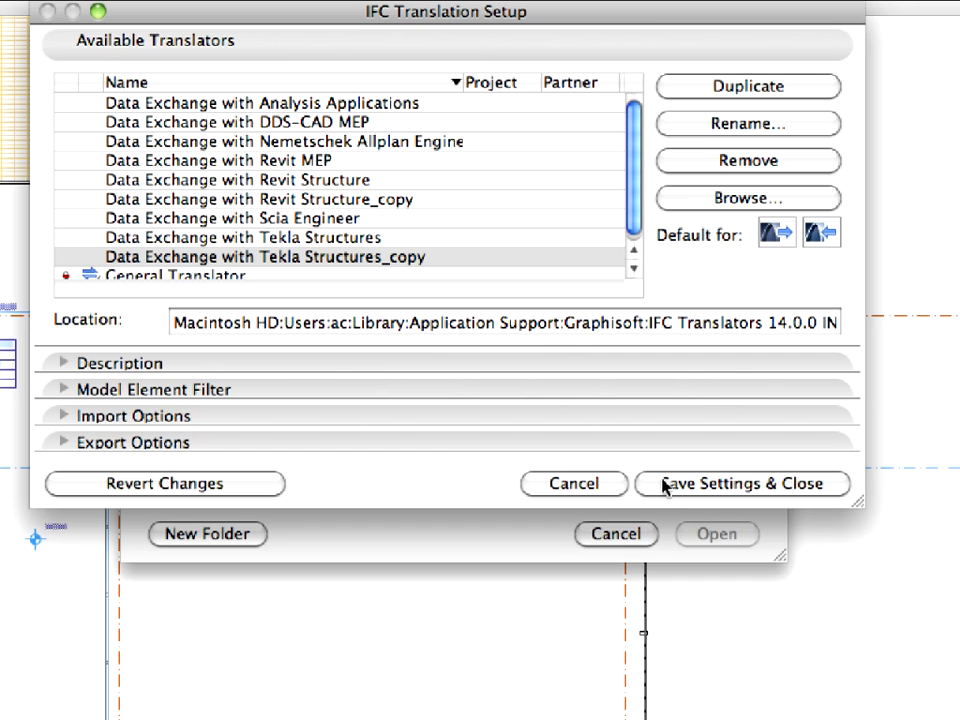
left_click(712, 491)
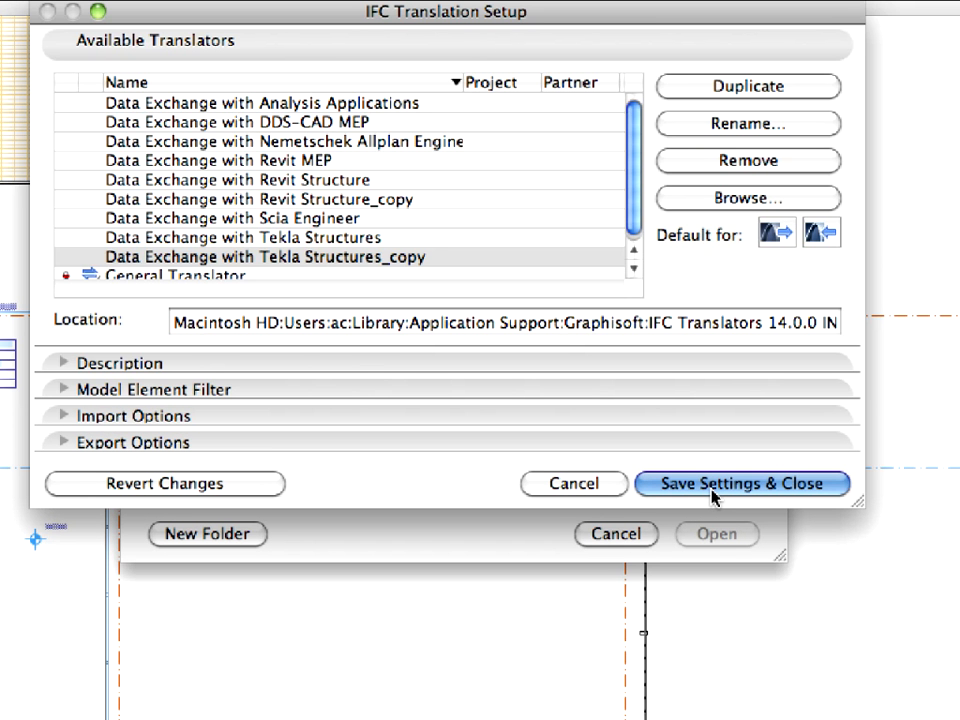
left_click(714, 494)
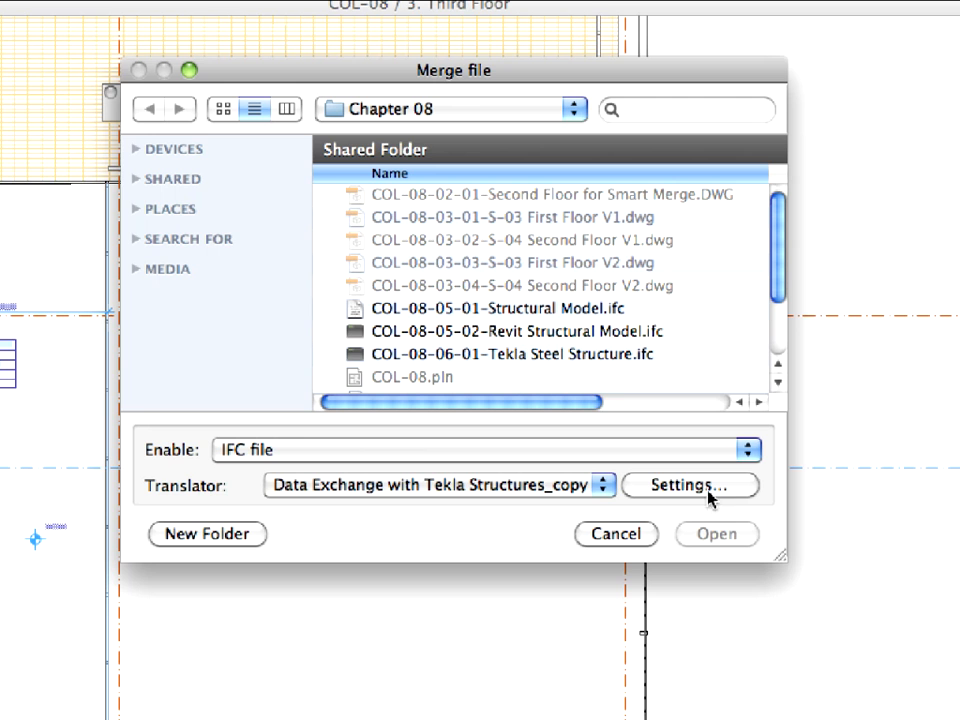
Merge COL-08-06-01-Tekla Steel Structure.ifc with all its structural beams, columns and plates, checking the column and plate lists in the model filter
left_click(613, 366)
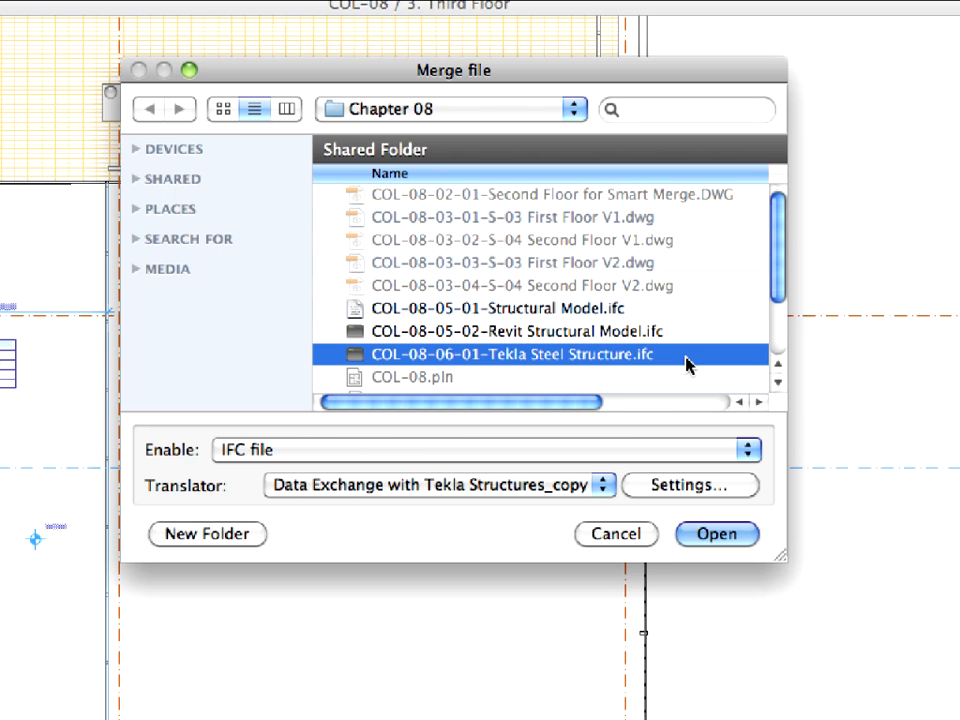
left_click(745, 537)
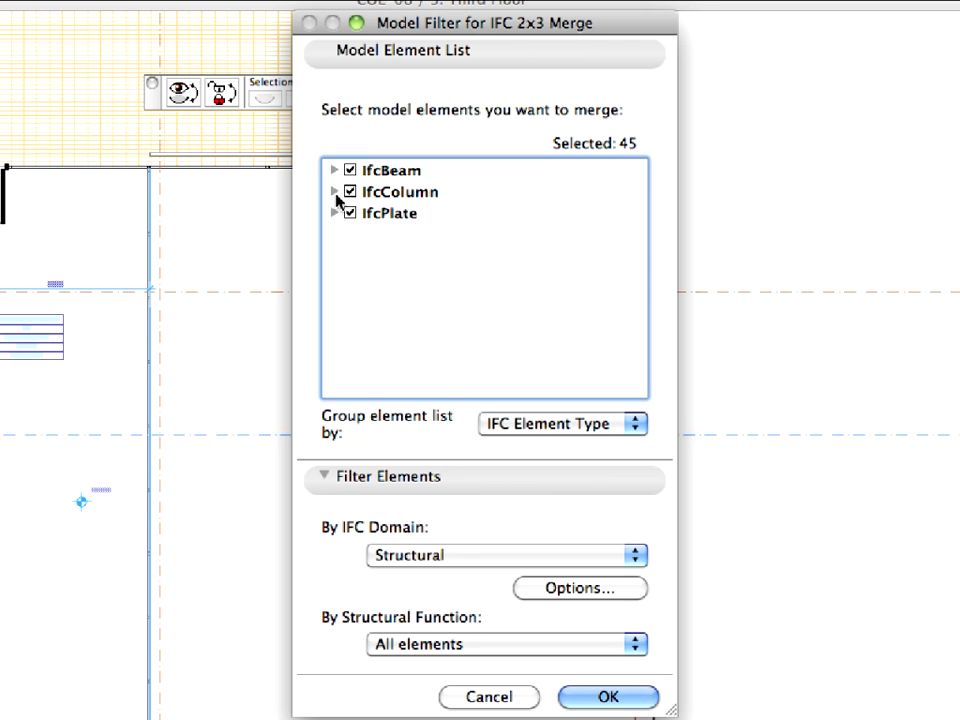
left_click(335, 193)
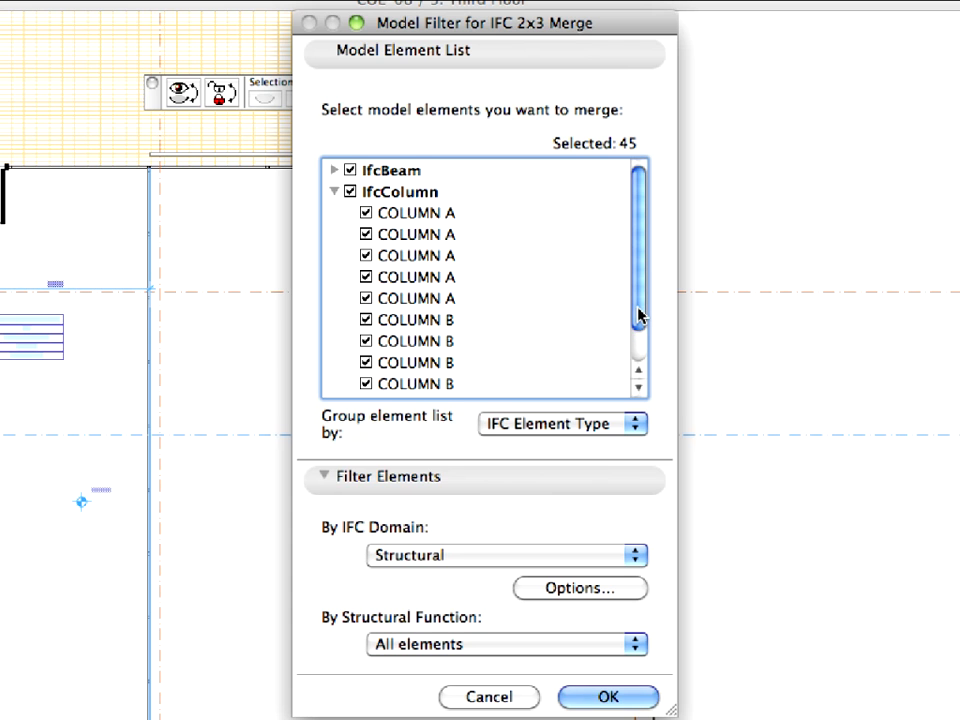
left_click_drag(637, 318, 638, 352)
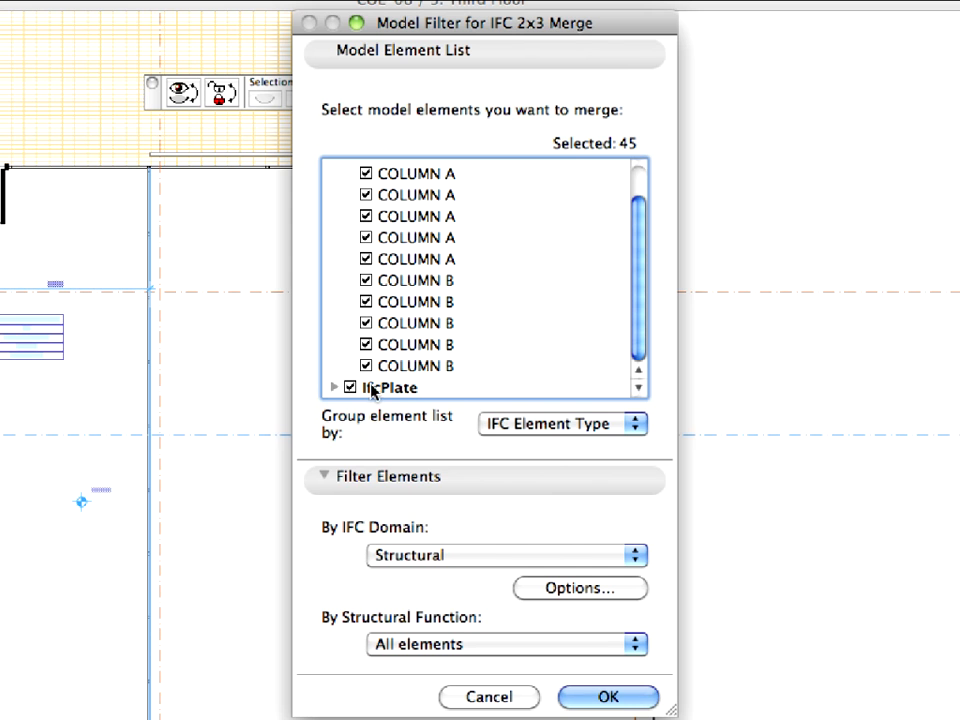
left_click(334, 387)
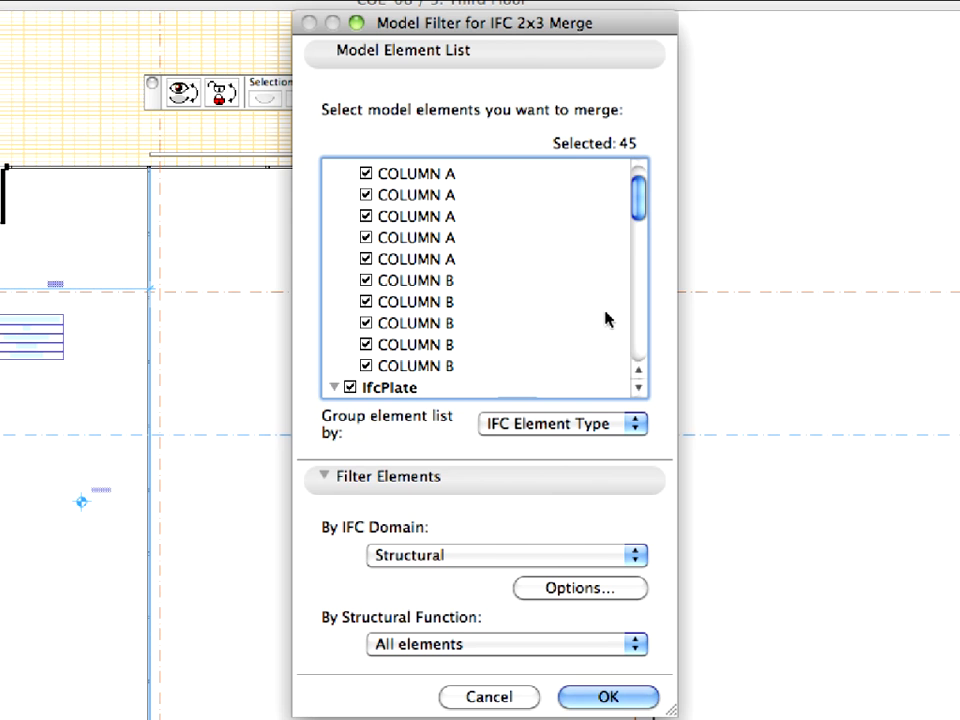
left_click_drag(639, 204, 643, 249)
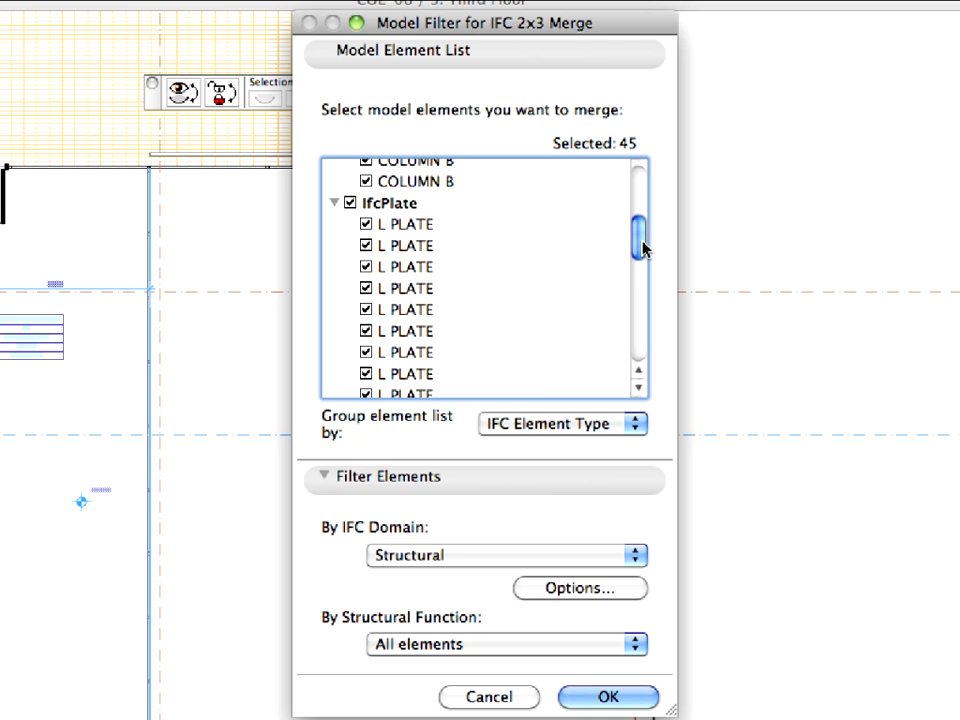
left_click_drag(643, 249, 640, 347)
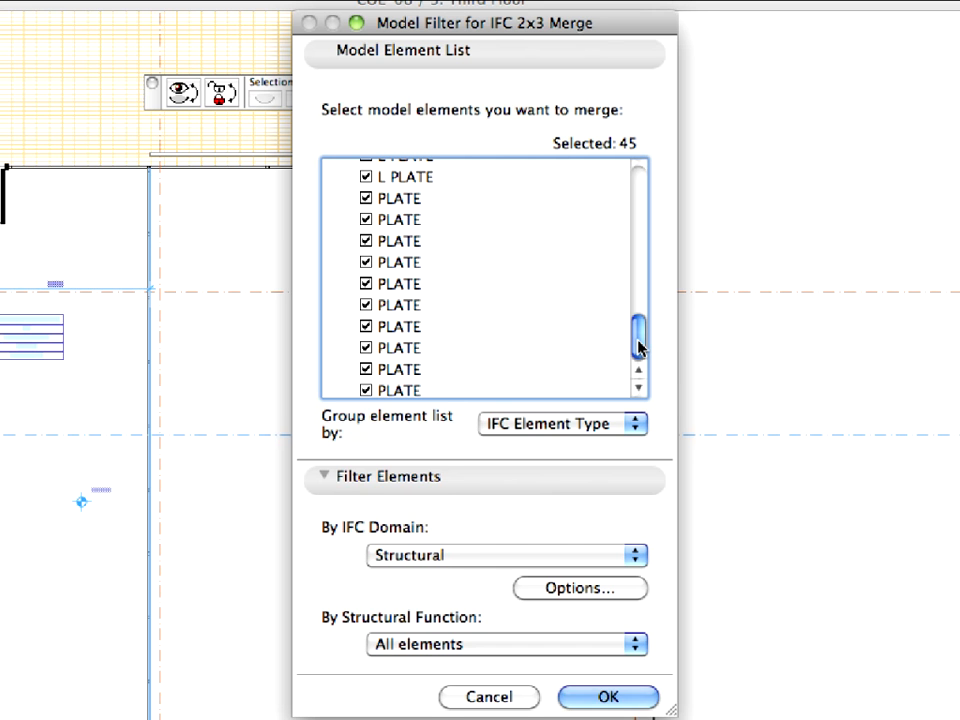
left_click(652, 700)
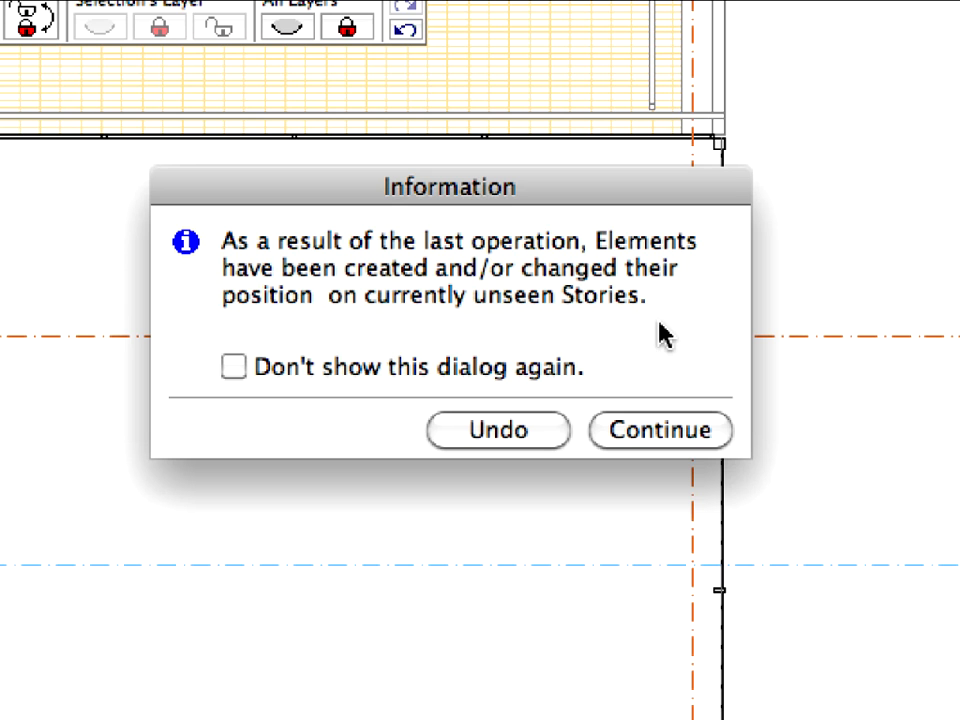
left_click(724, 436)
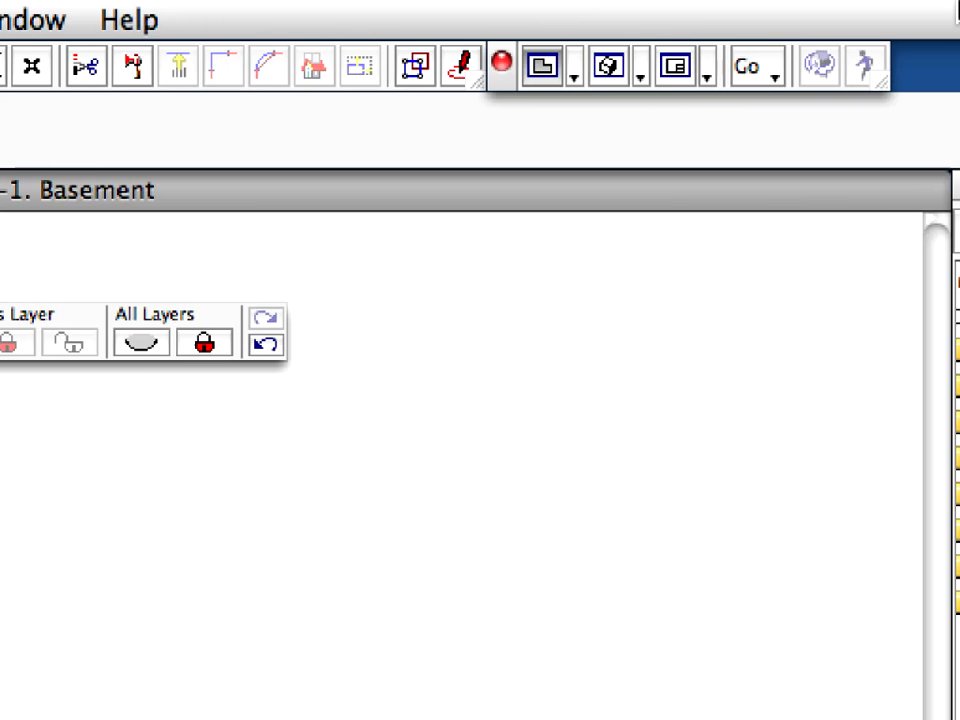
Show the model in 3D and hide all layers except that of the merged Tekla steel column
left_click(622, 78)
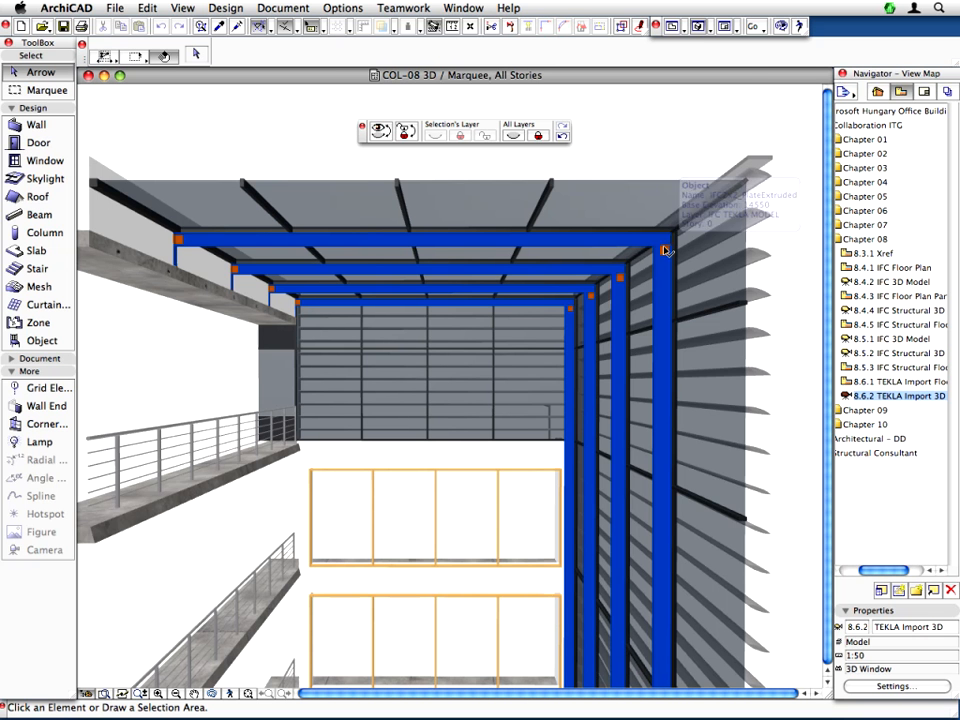
scroll(679, 242, "up", 3)
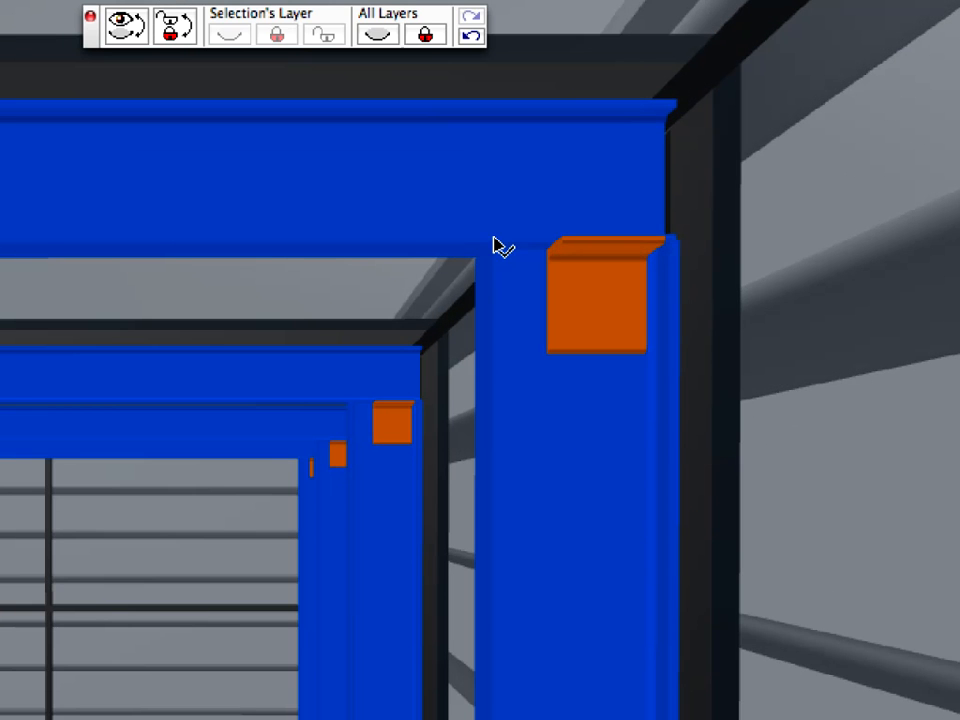
mouse_move(497, 244)
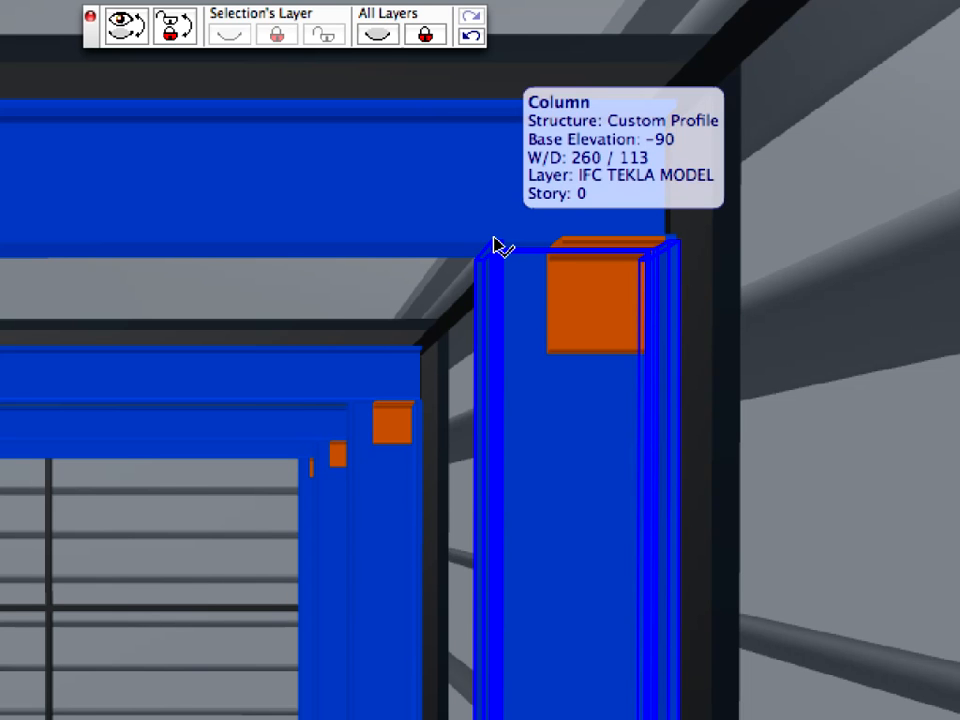
left_click(497, 244)
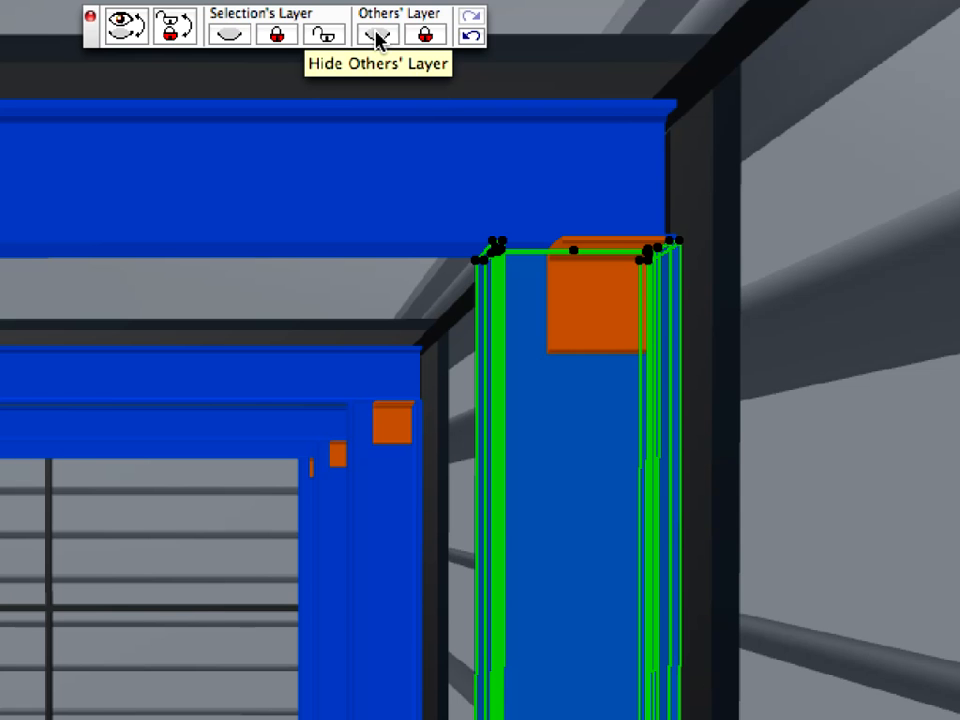
left_click(377, 36)
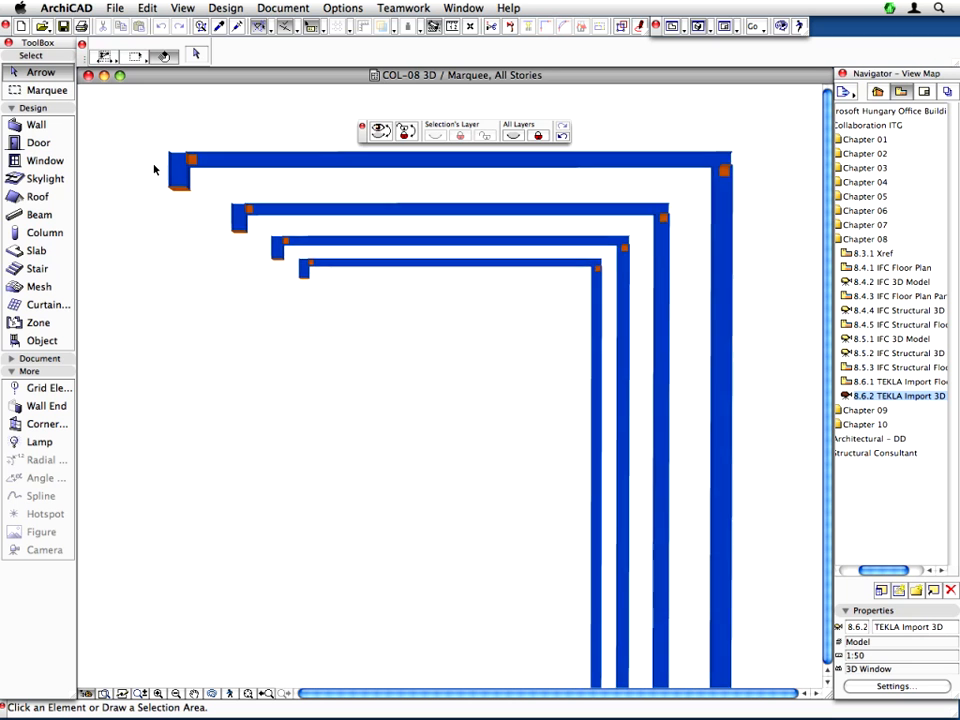
Examine the front frame's short-column joint up close, selecting the column, the roof beam and the L-shaped connection plate in turn
scroll(154, 168, "up", 2)
scroll(182, 120, "up", 2)
scroll(172, 150, "up", 5)
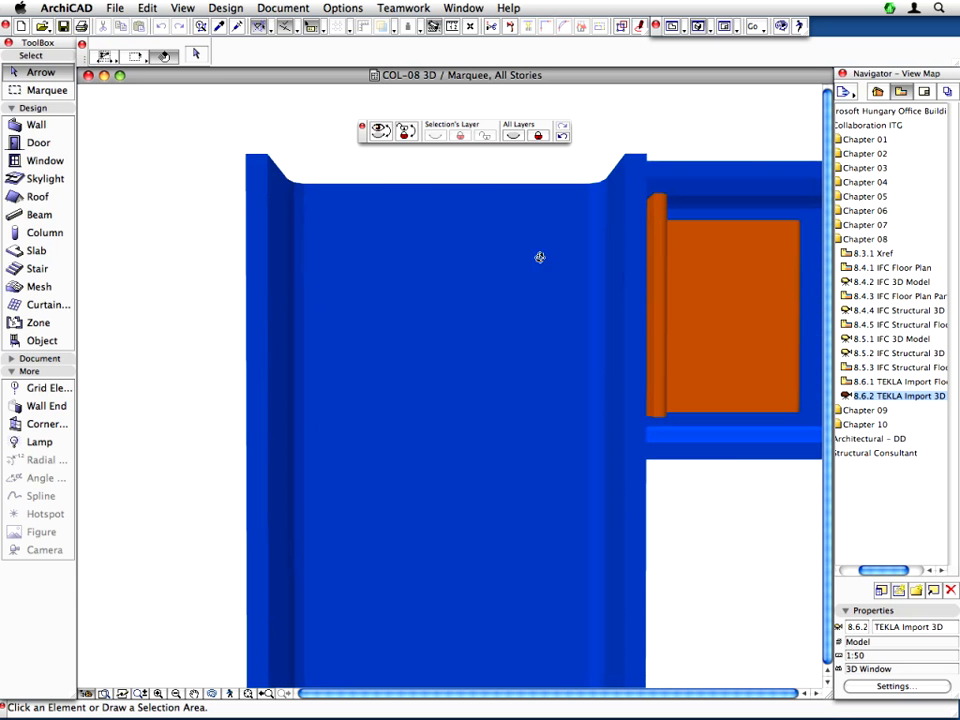
left_click_drag(539, 257, 363, 426)
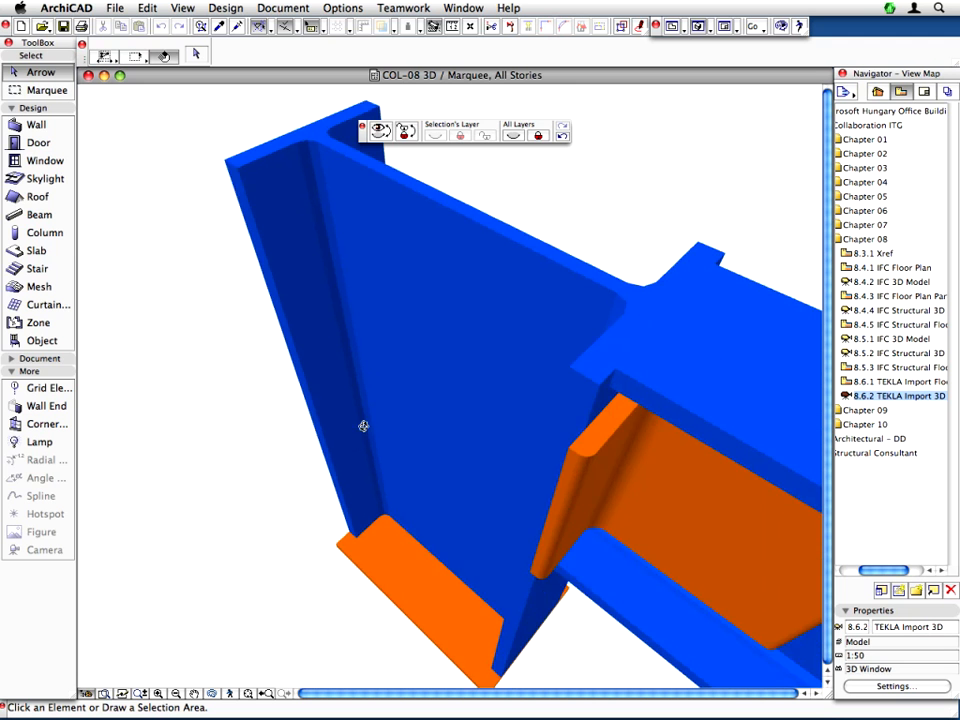
middle_click_drag(363, 426, 410, 350, "shift")
mouse_move(288, 137)
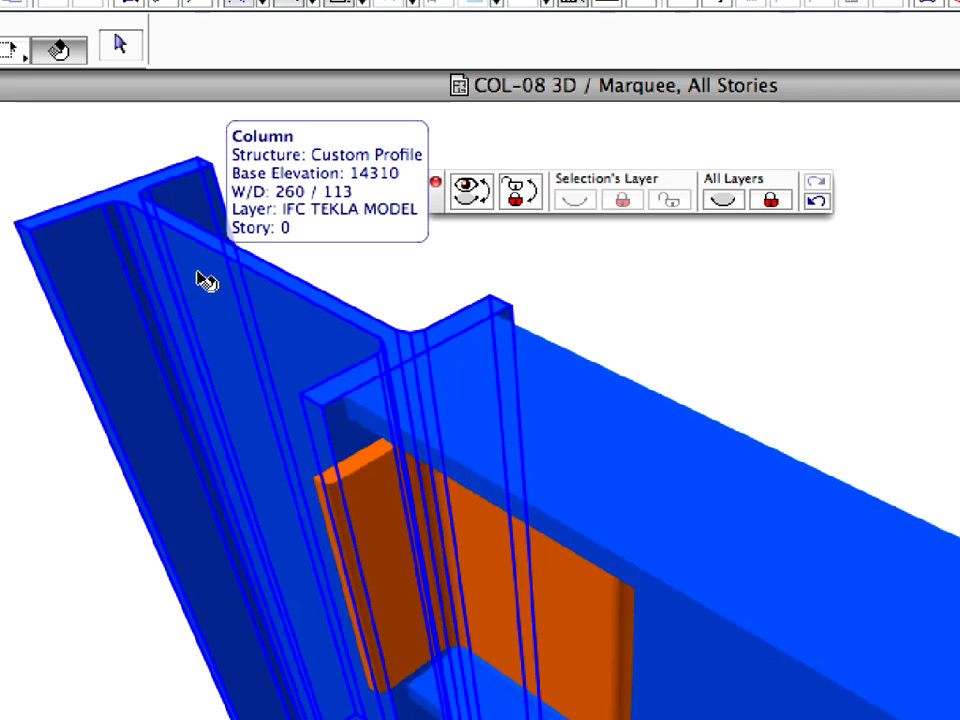
left_click(262, 168)
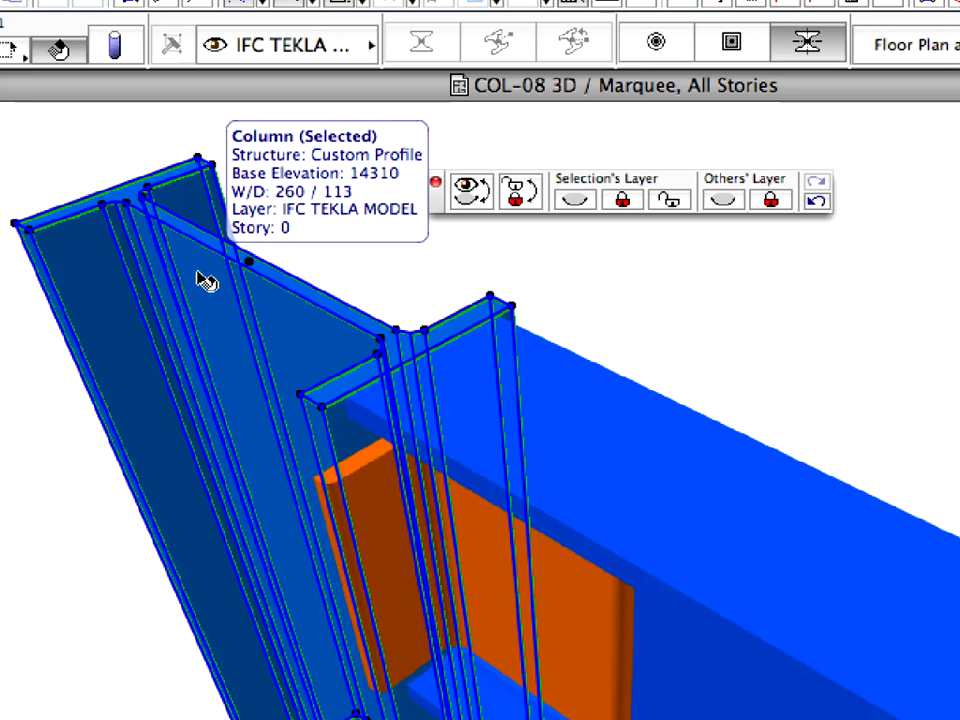
left_click(552, 399)
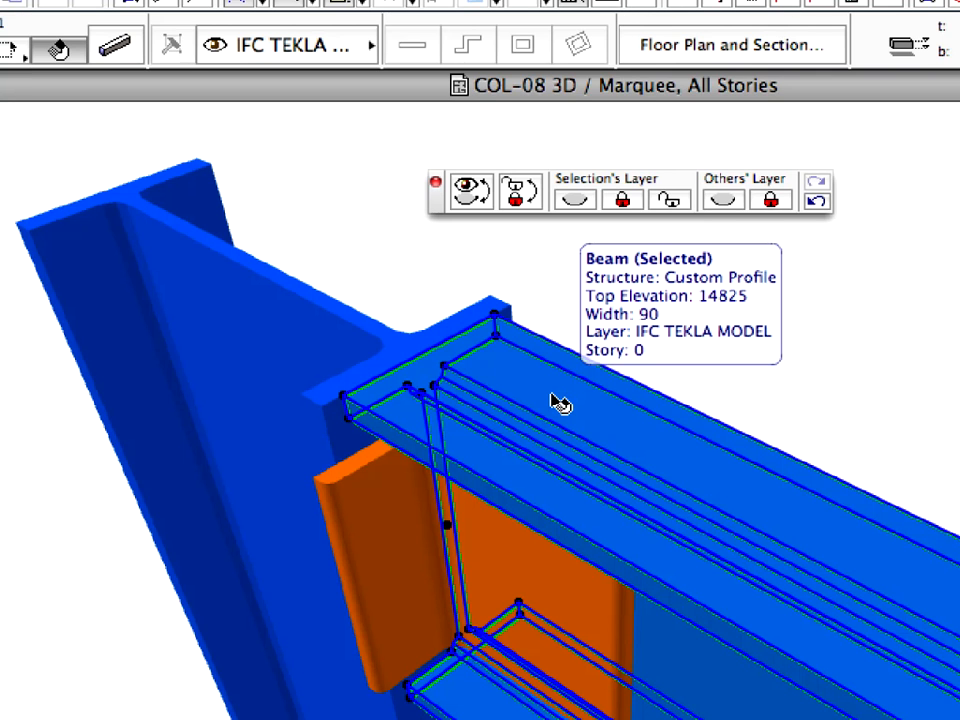
left_click(382, 500)
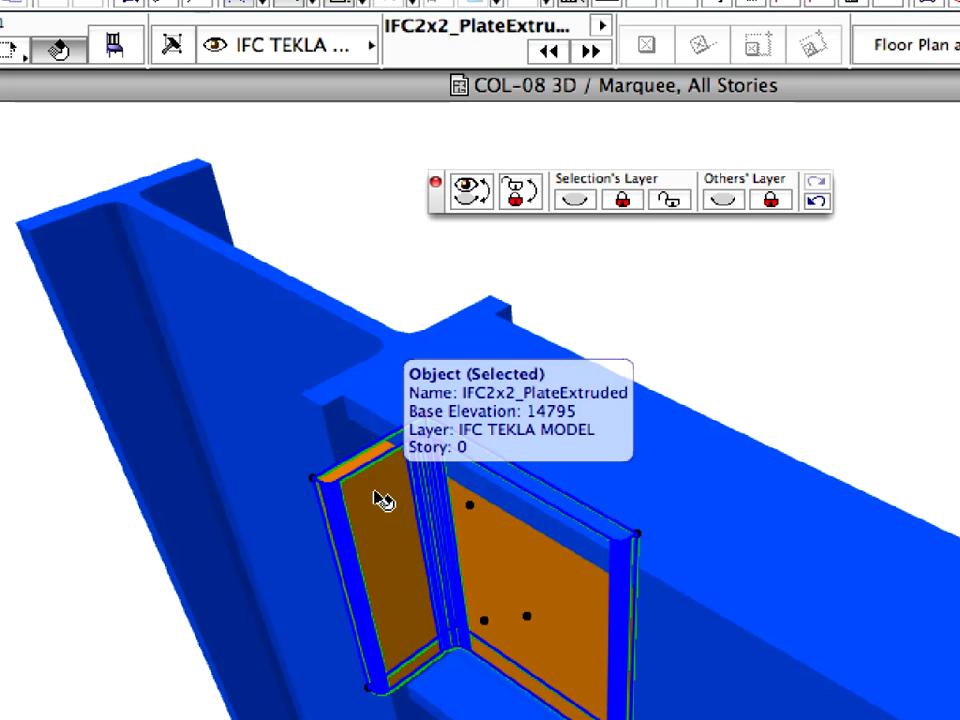
left_click(383, 501)
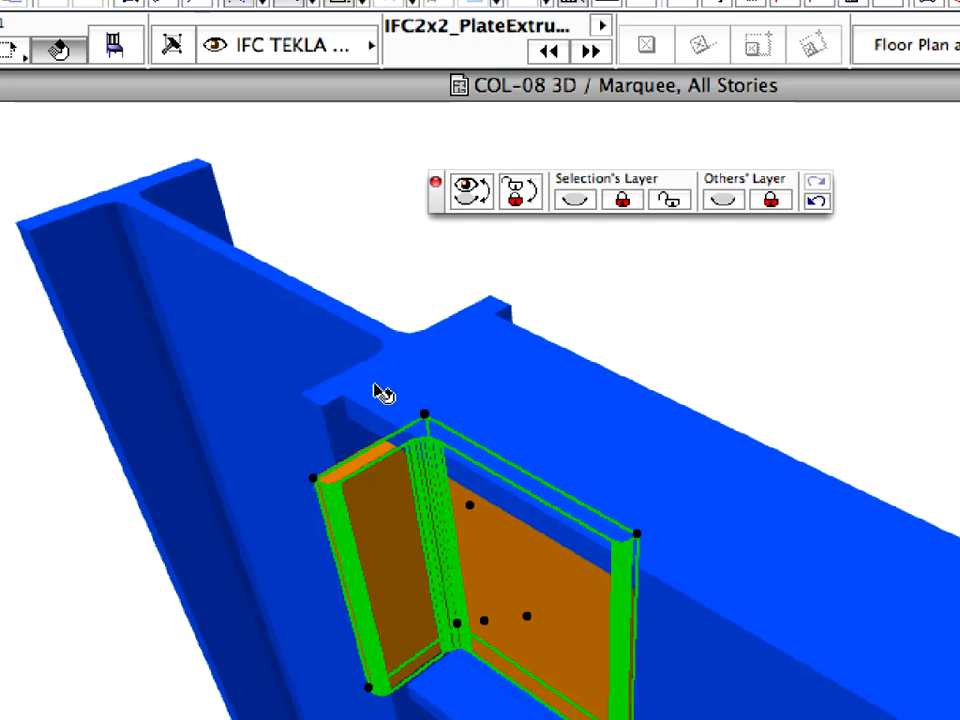